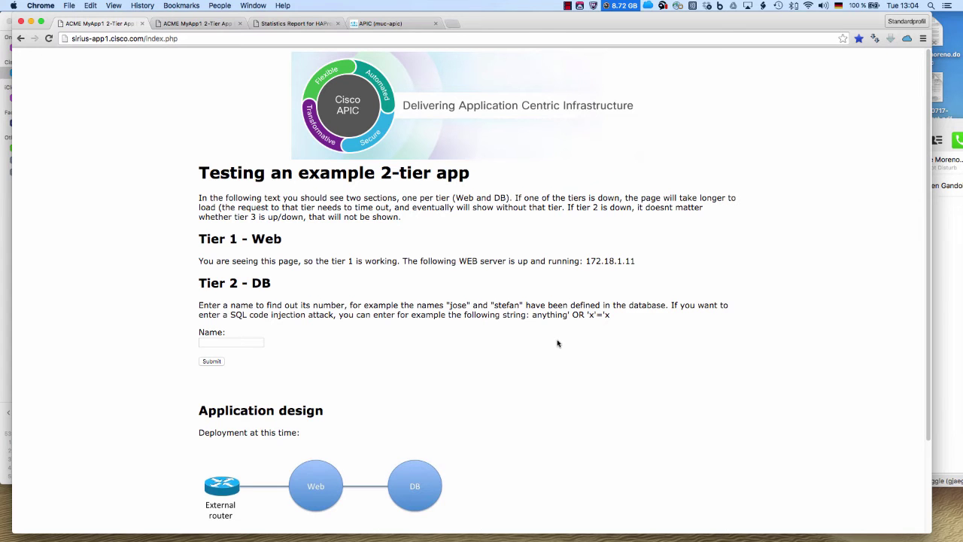
Show the Sirius-App1 topology in APIC and inspect its EPG nodes' details
{"action": "left_click", "coordinate": [397, 23]}
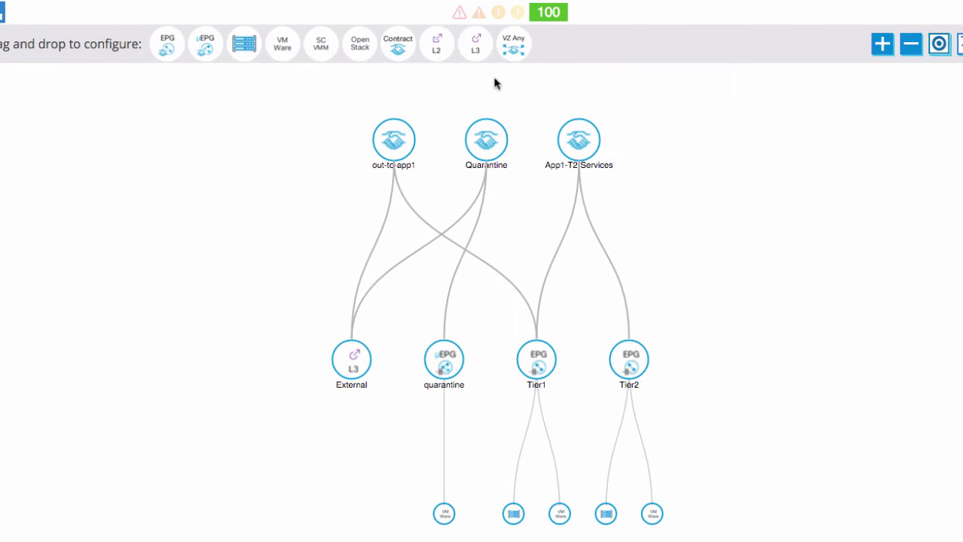
{"action": "mouse_move", "coordinate": [351, 369]}
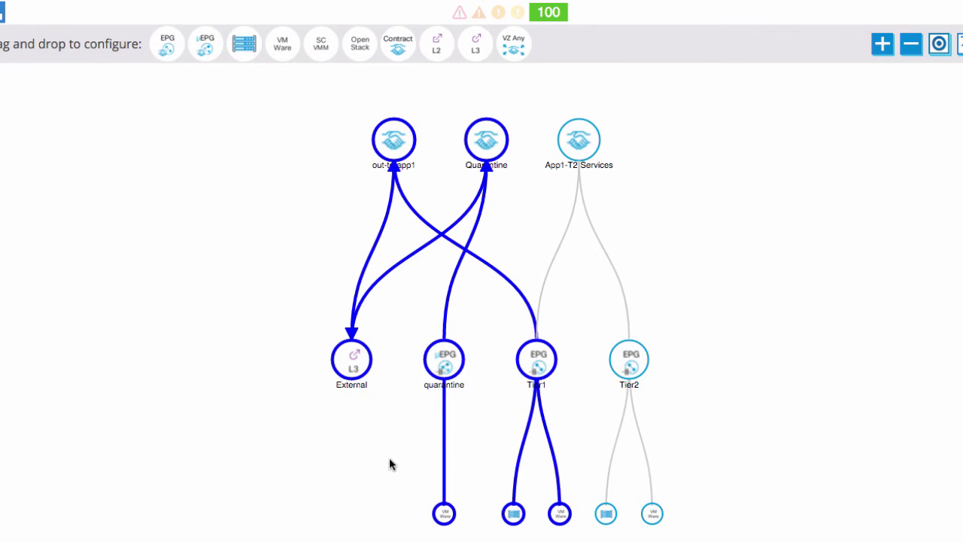
{"action": "mouse_move", "coordinate": [441, 365]}
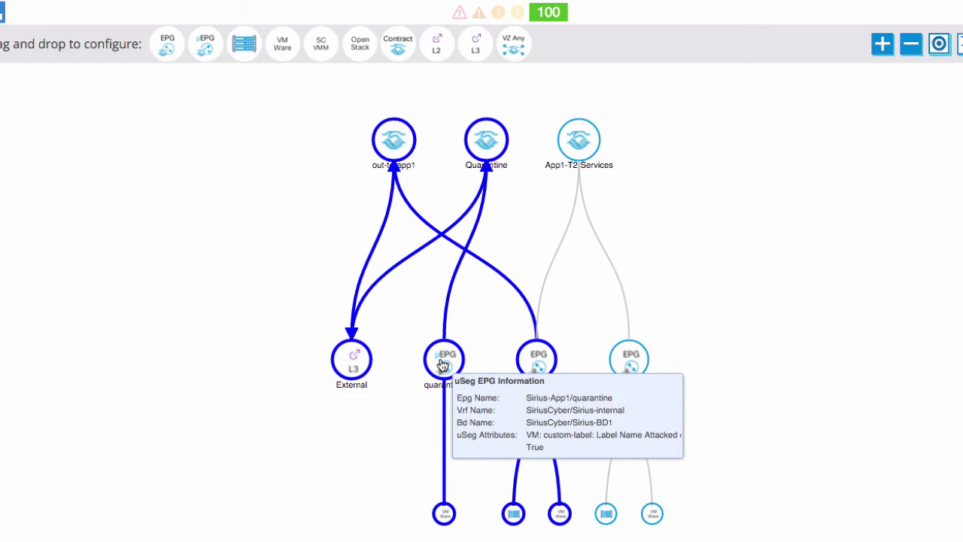
{"action": "mouse_move", "coordinate": [533, 366]}
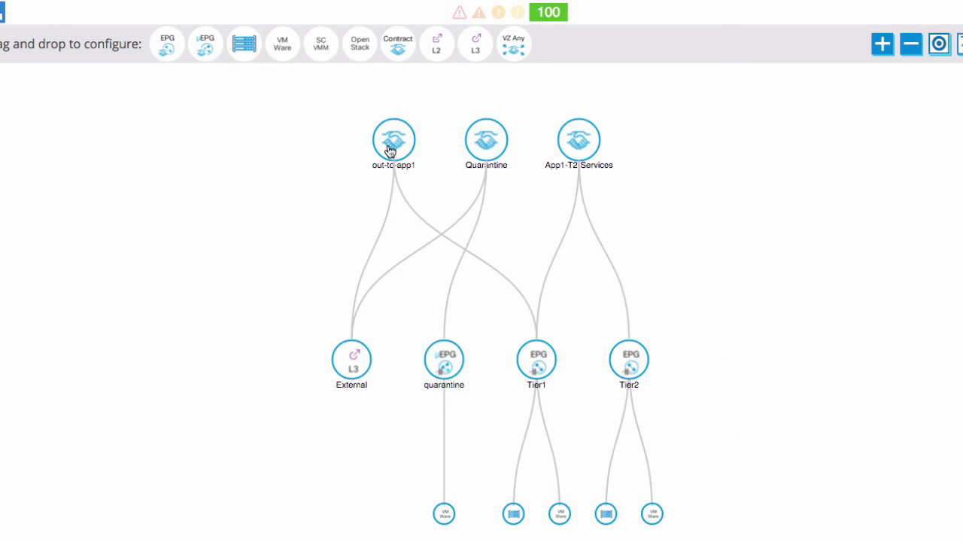
{"action": "mouse_move", "coordinate": [389, 151]}
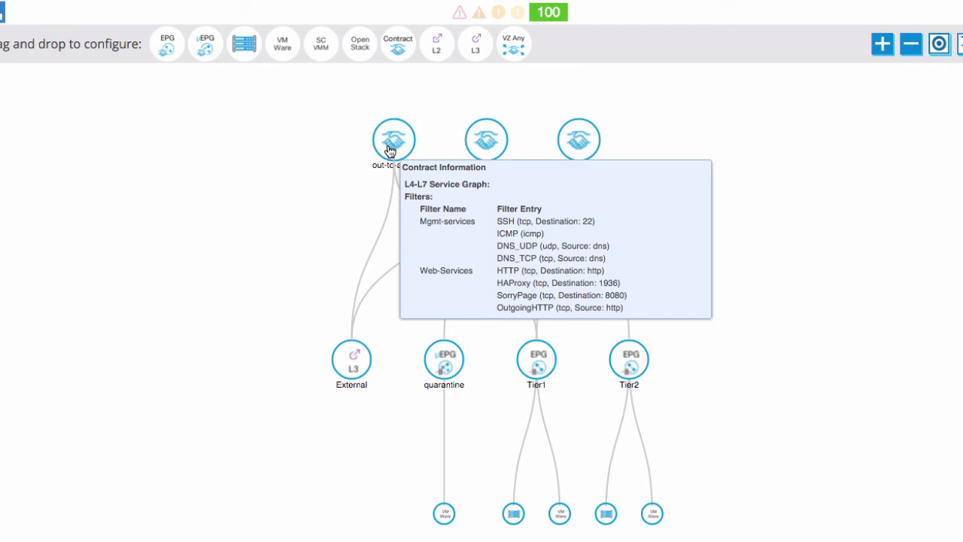
{"action": "left_click", "coordinate": [389, 151]}
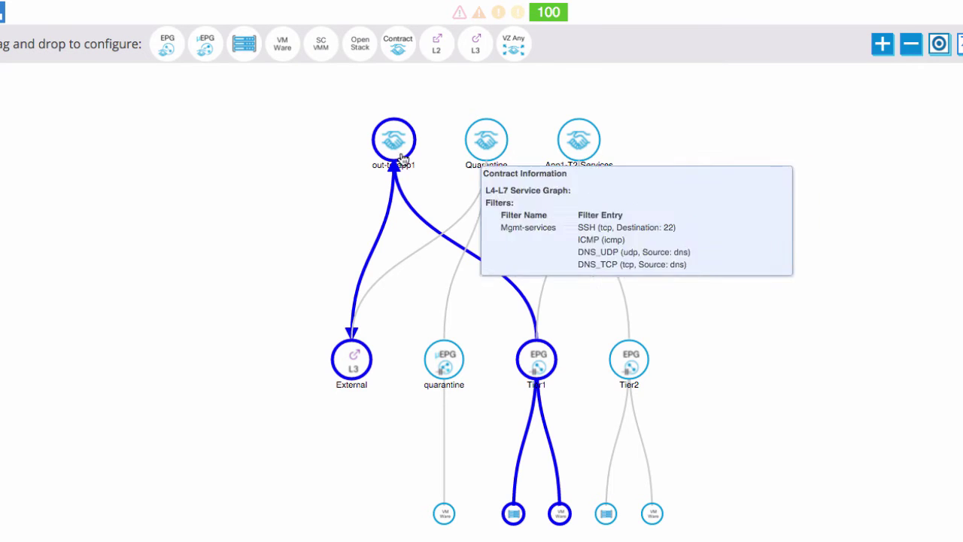
{"action": "left_click", "coordinate": [385, 151]}
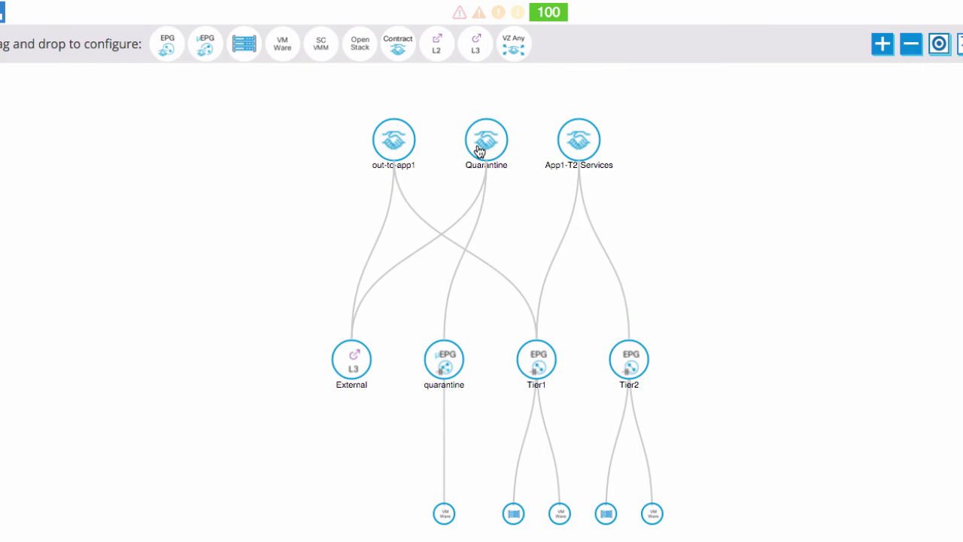
{"action": "mouse_move", "coordinate": [479, 151]}
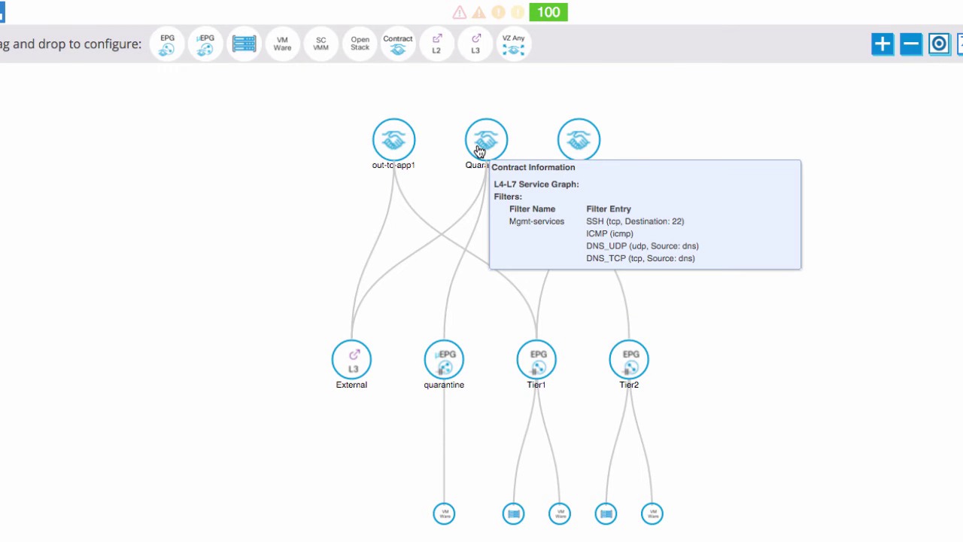
{"action": "left_click", "coordinate": [479, 150]}
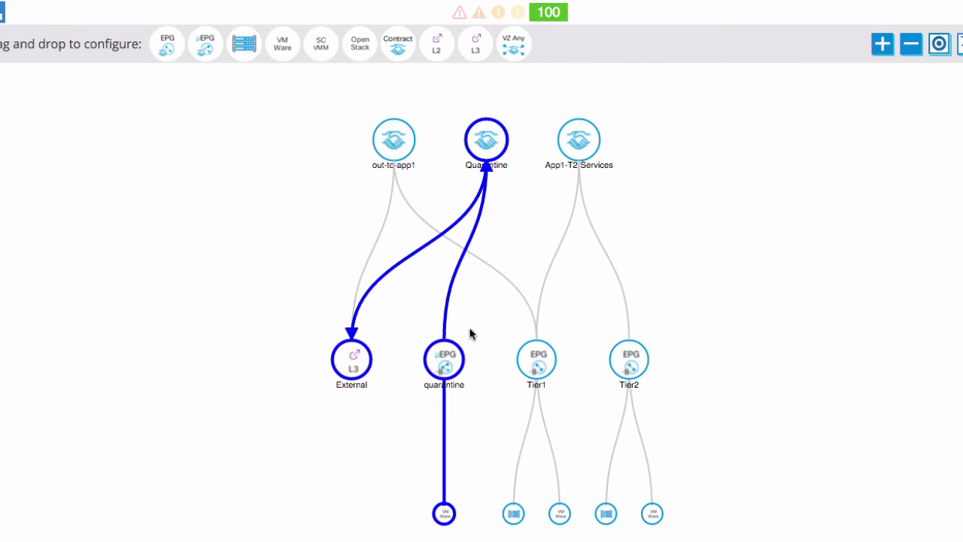
{"action": "left_click", "coordinate": [487, 158]}
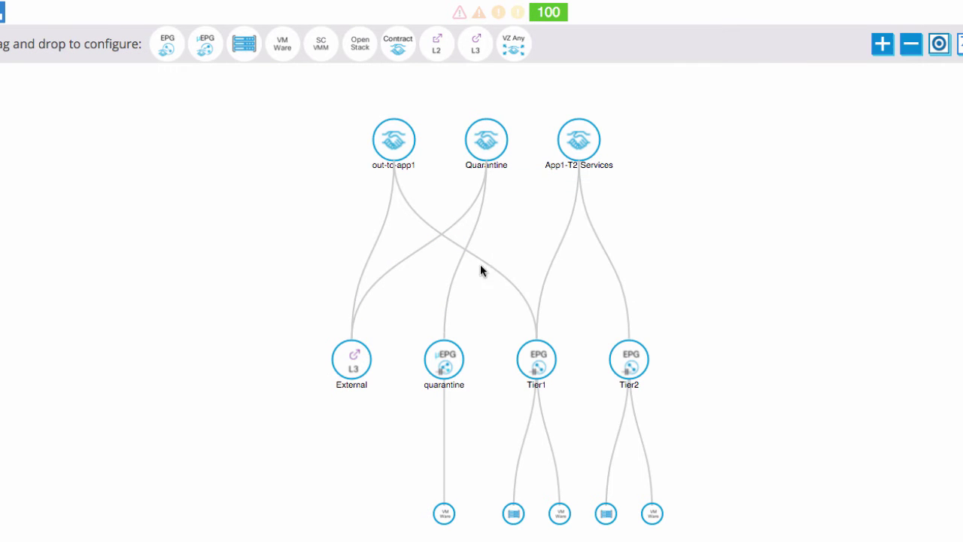
{"action": "left_click", "coordinate": [541, 367]}
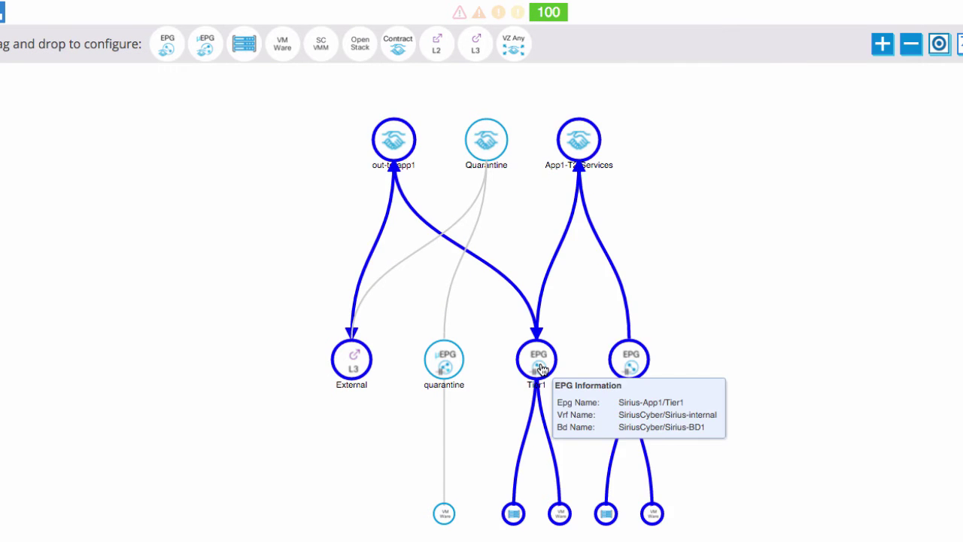
{"action": "mouse_move", "coordinate": [583, 149]}
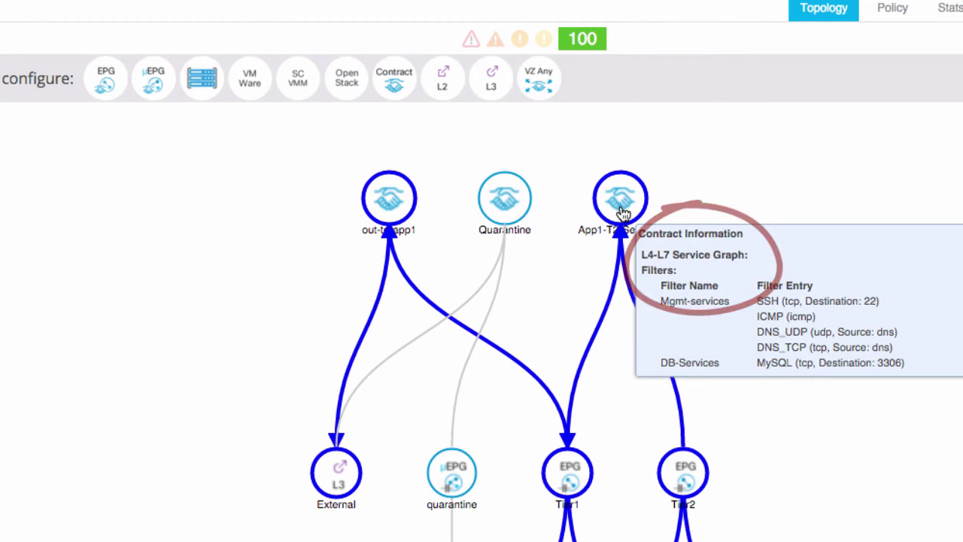
{"action": "mouse_move", "coordinate": [378, 217]}
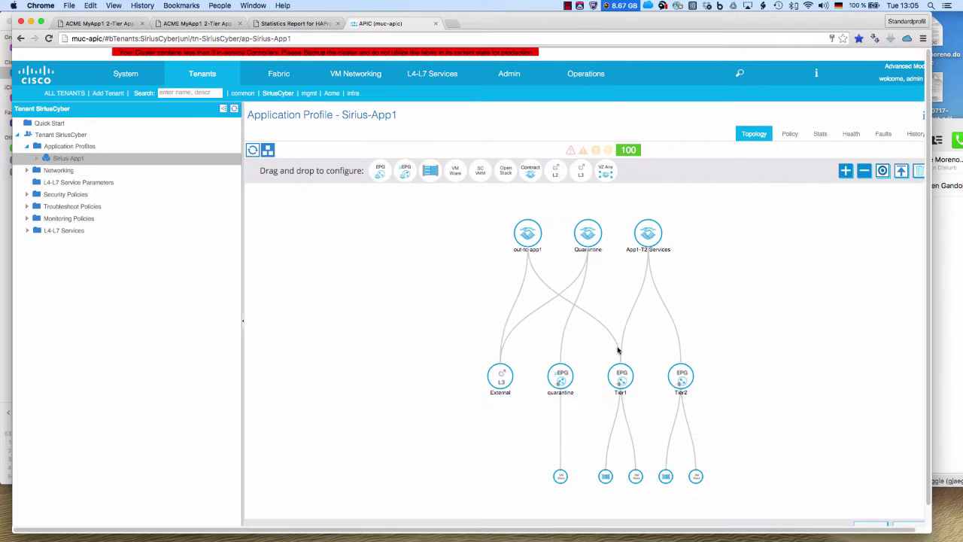
{"action": "mouse_move", "coordinate": [632, 377]}
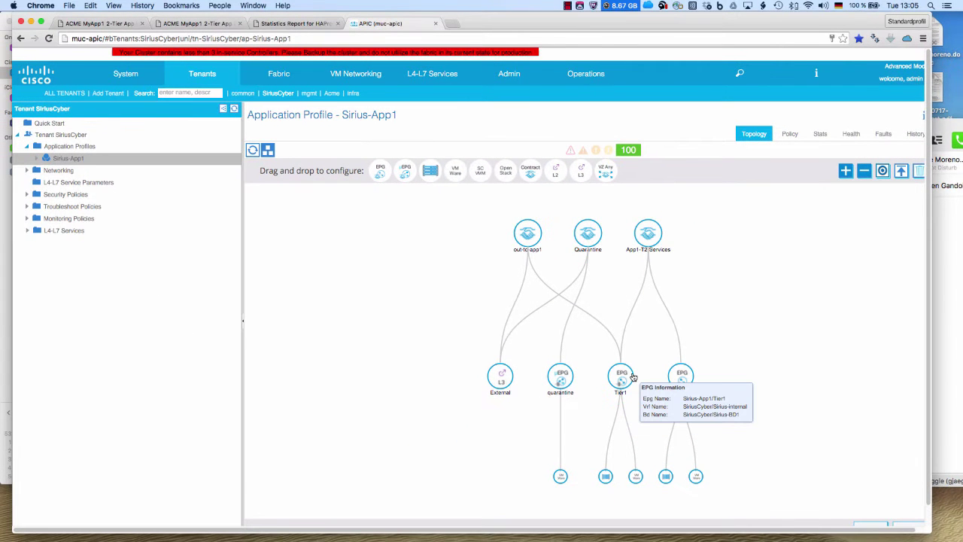
In Terminal, ping sirius-app1 to confirm it answers, then stop the ping
{"action": "key", "text": "super+Tab"}
{"action": "key", "text": "super+Tab"}
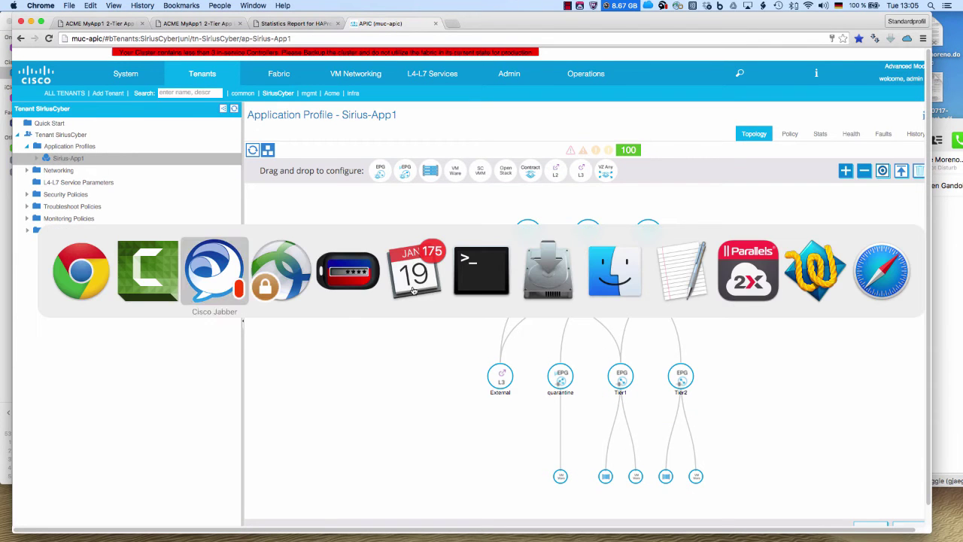
{"action": "key", "text": "super+Tab"}
{"action": "key", "text": "super+Tab"}
{"action": "key", "text": "super+Tab"}
{"action": "key", "text": "super+Tab"}
{"action": "key", "text": "Return"}
{"action": "key", "text": "Return"}
{"action": "key", "text": "Return"}
{"action": "key", "text": "Return"}
{"action": "type", "text": "ping m"}
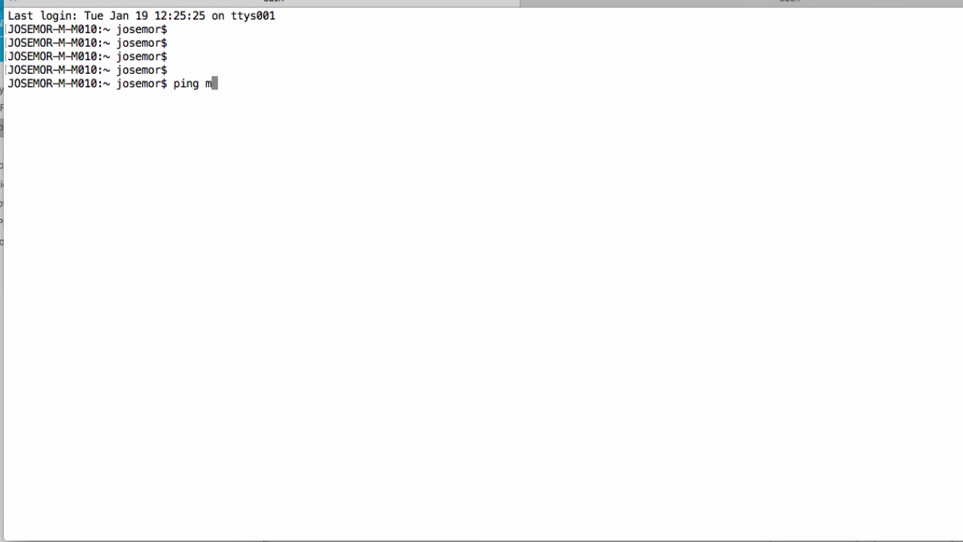
{"action": "type", "text": "iriss8aou"}
{"action": "key", "text": "BackSpace"}
{"action": "key", "text": "BackSpace"}
{"action": "key", "text": "BackSpace"}
{"action": "key", "text": "BackSpace"}
{"action": "type", "text": "-app1"}
{"action": "key", "text": "Return"}
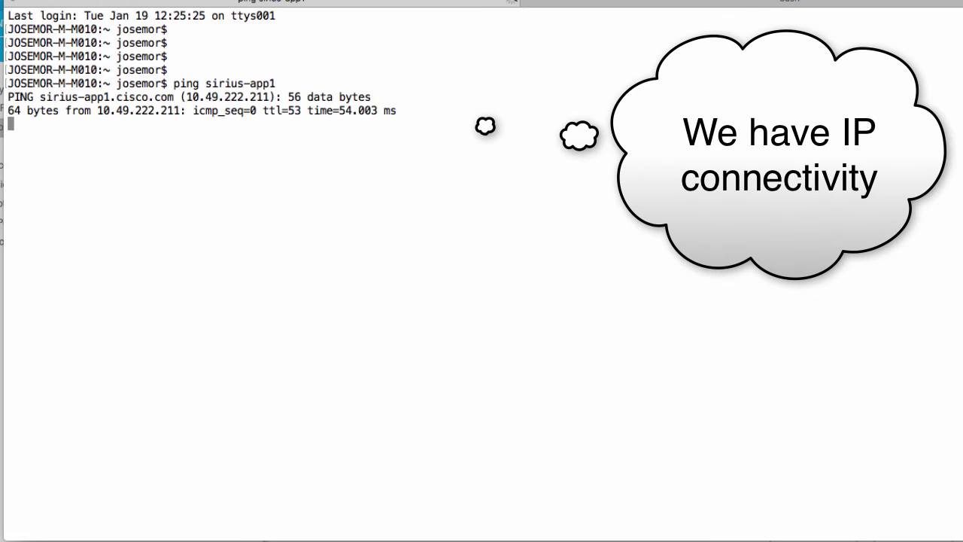
{"action": "key", "text": "ctrl+space"}
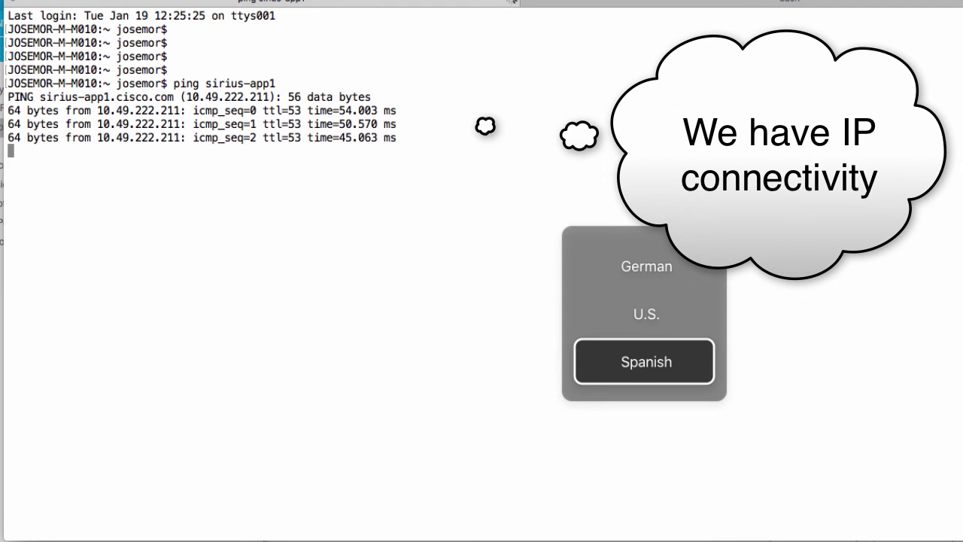
{"action": "key", "text": "ctrl+space"}
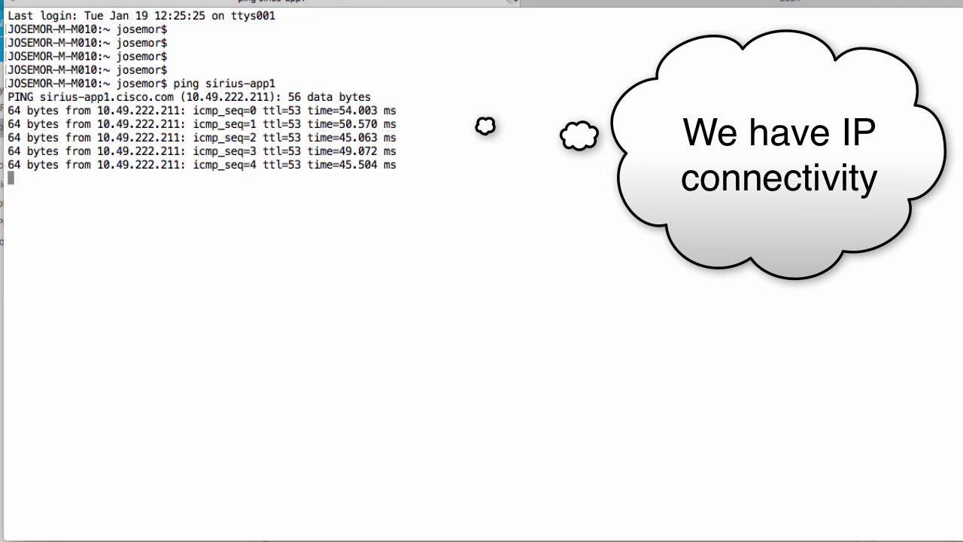
{"action": "key", "text": "ctrl+c"}
{"action": "key", "text": "Return"}
{"action": "key", "text": "Return"}
{"action": "key", "text": "Return"}
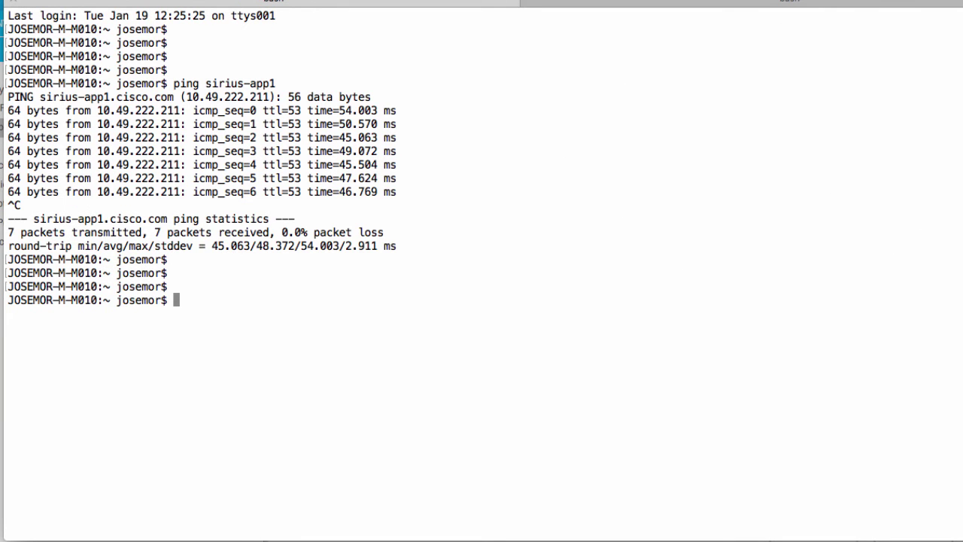
Scan sirius-app1 with nmap and highlight the resulting port list
{"action": "type", "text": "nmap sir"}
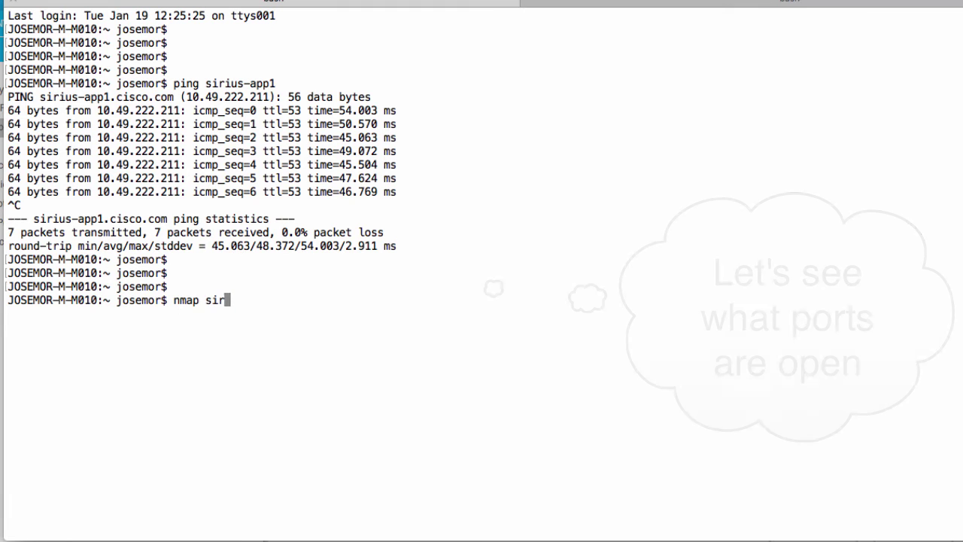
{"action": "type", "text": "ius-app1"}
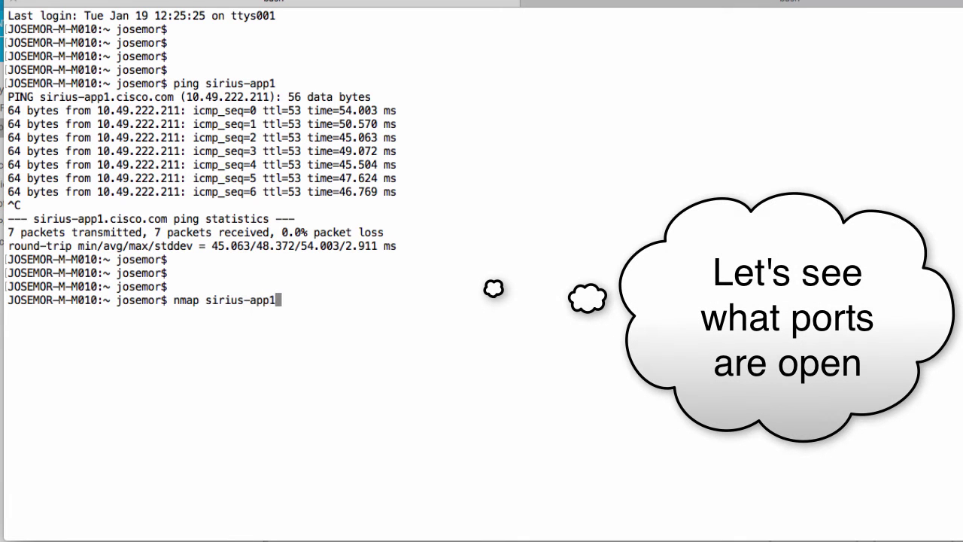
{"action": "key", "text": "Return"}
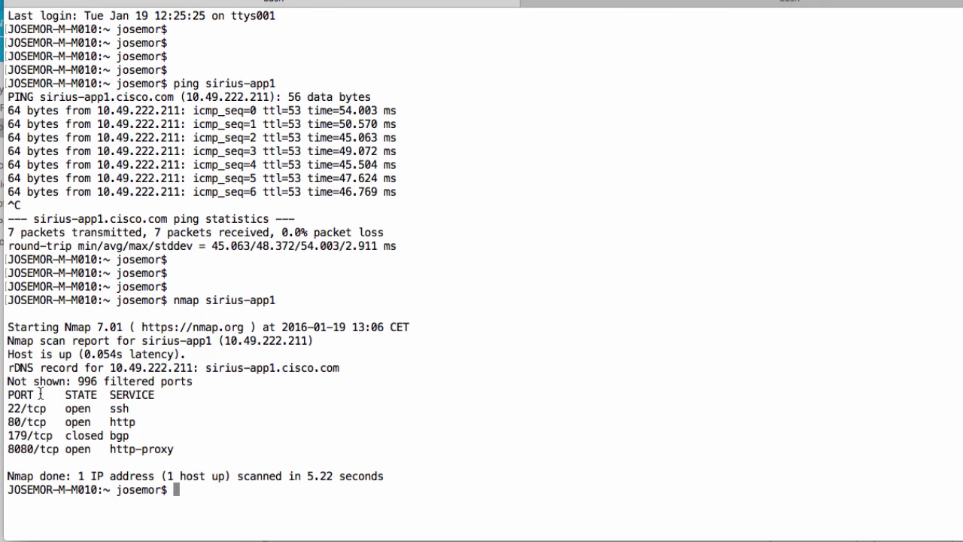
{"action": "left_click_drag", "start_coordinate": [35, 394], "coordinate": [151, 448]}
Try 'ftp sirius-app1' from outside and abort the hanging connection
{"action": "left_click", "coordinate": [151, 448]}
{"action": "key", "text": "Return"}
{"action": "key", "text": "Return"}
{"action": "key", "text": "Return"}
{"action": "type", "text": "ftp "}
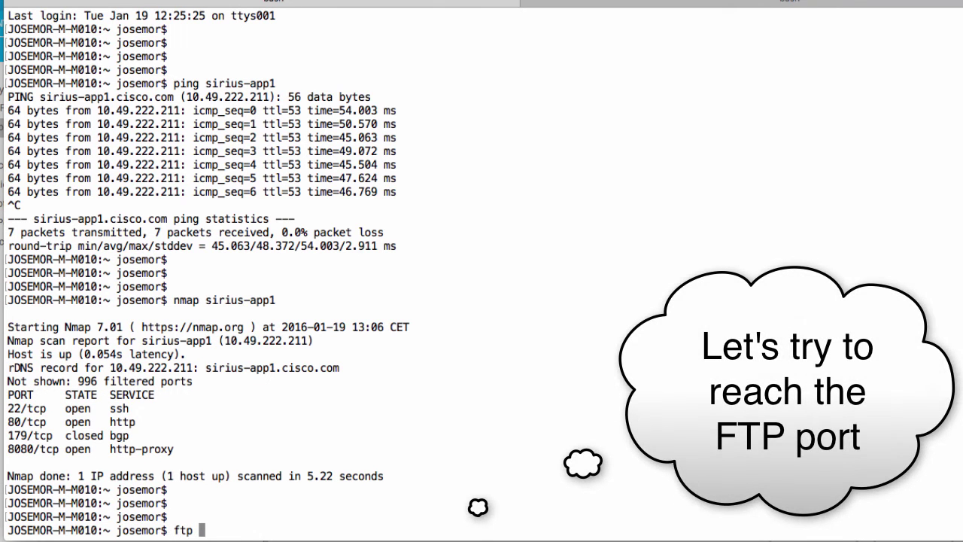
{"action": "type", "text": "sirius-app1"}
{"action": "key", "text": "Return"}
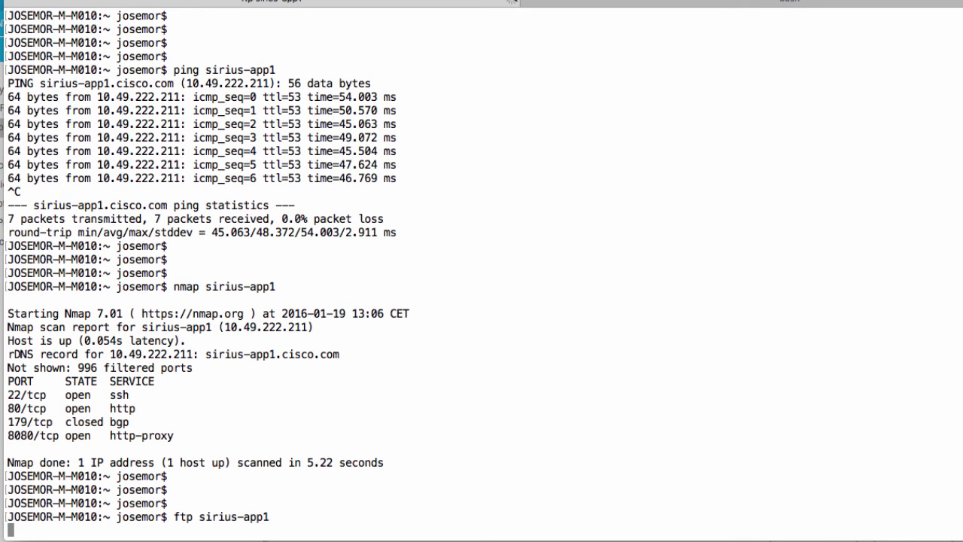
{"action": "key", "text": "ctrl+c"}
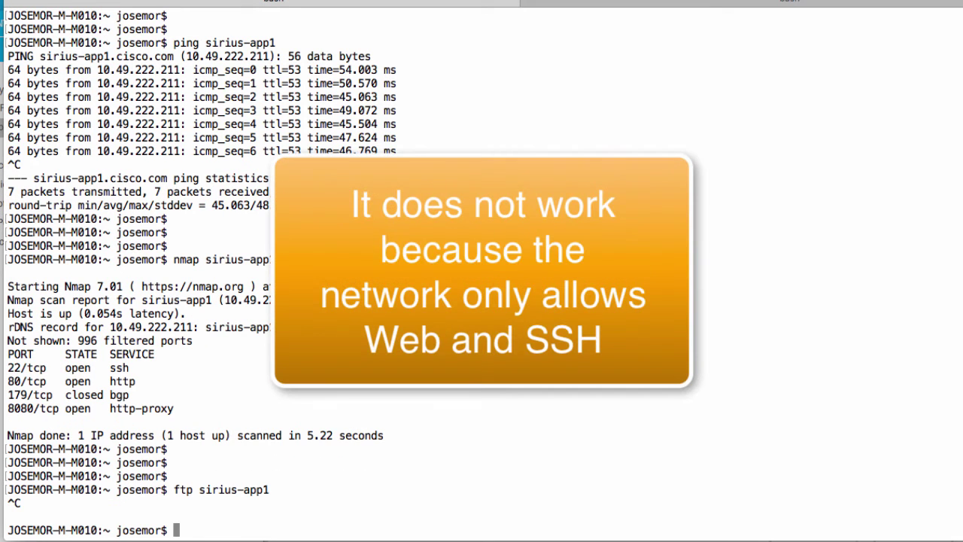
Log in to sirius-app1 as root over SSH with the root password
{"action": "type", "text": "ssh root@sirius-a"}
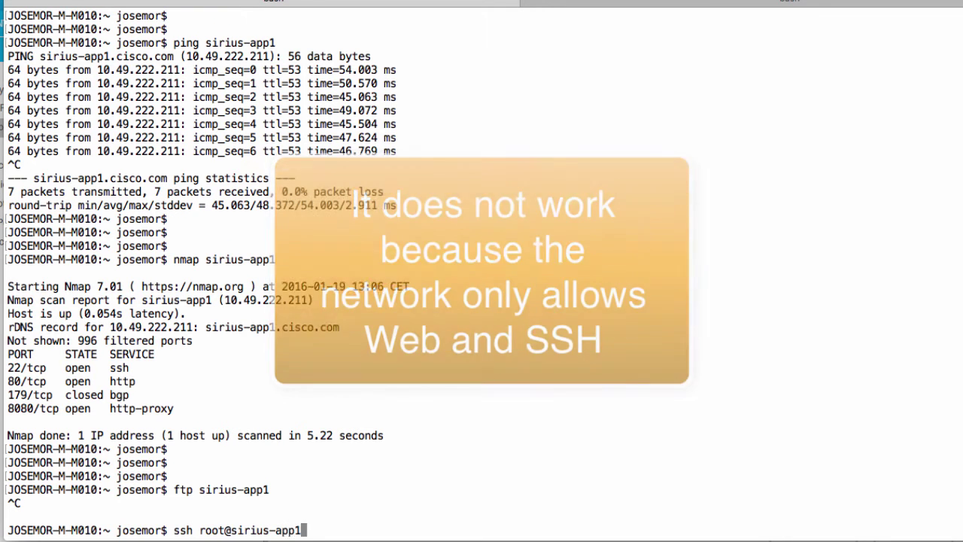
{"action": "type", "text": "pp1"}
{"action": "key", "text": "Return"}
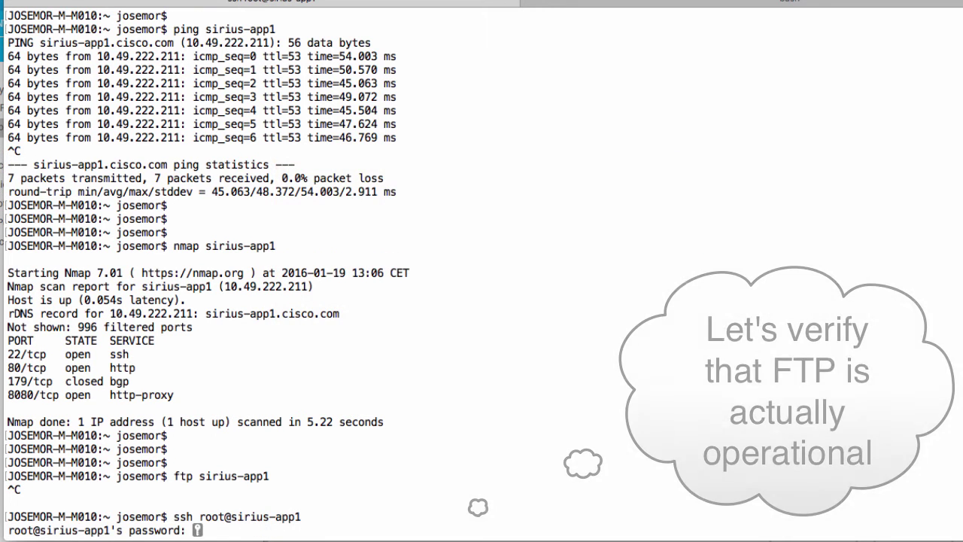
{"action": "key", "text": "Return"}
Connect to the server's local FTP at 127.0.0.1, abort it, and exit the session
{"action": "type", "text": "ftp "}
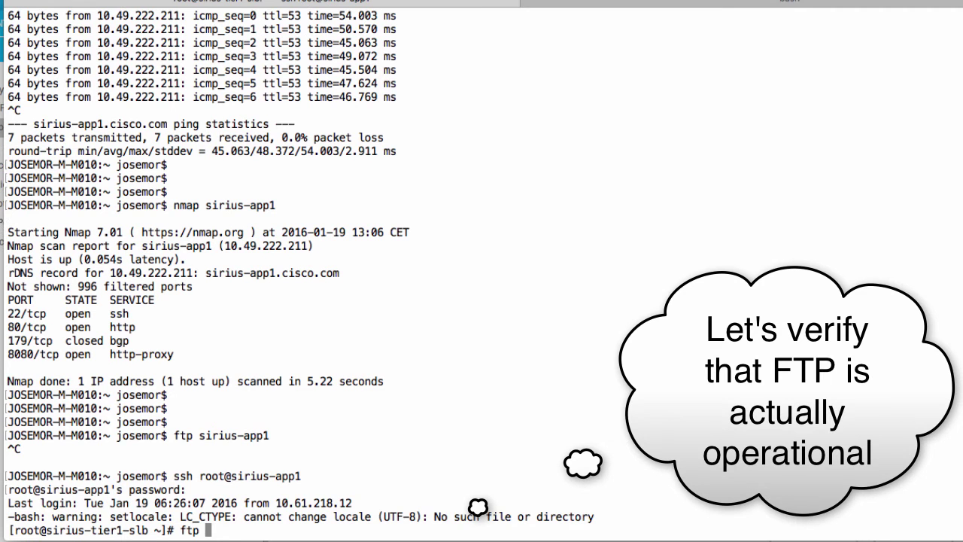
{"action": "type", "text": "127.0.0.1"}
{"action": "key", "text": "Return"}
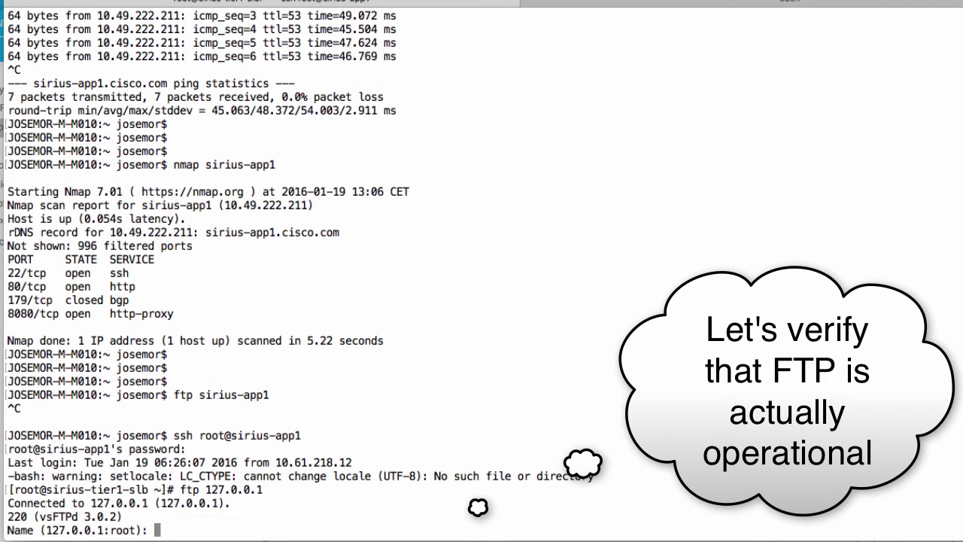
{"action": "key", "text": "ctrl+c"}
{"action": "key", "text": "Return"}
{"action": "key", "text": "Return"}
{"action": "type", "text": "e"}
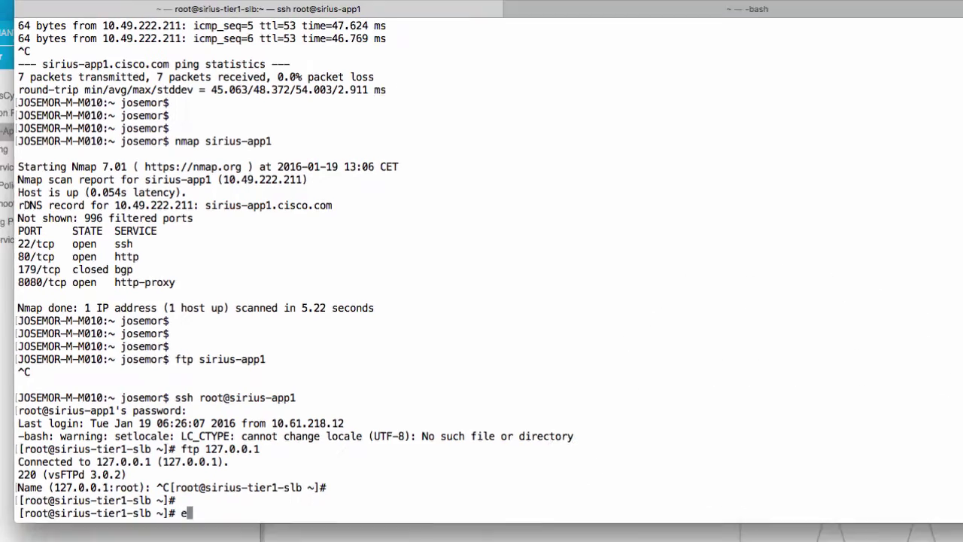
{"action": "type", "text": "xit"}
{"action": "key", "text": "Return"}
{"action": "key", "text": "Return"}
{"action": "key", "text": "Return"}
{"action": "key", "text": "Return"}
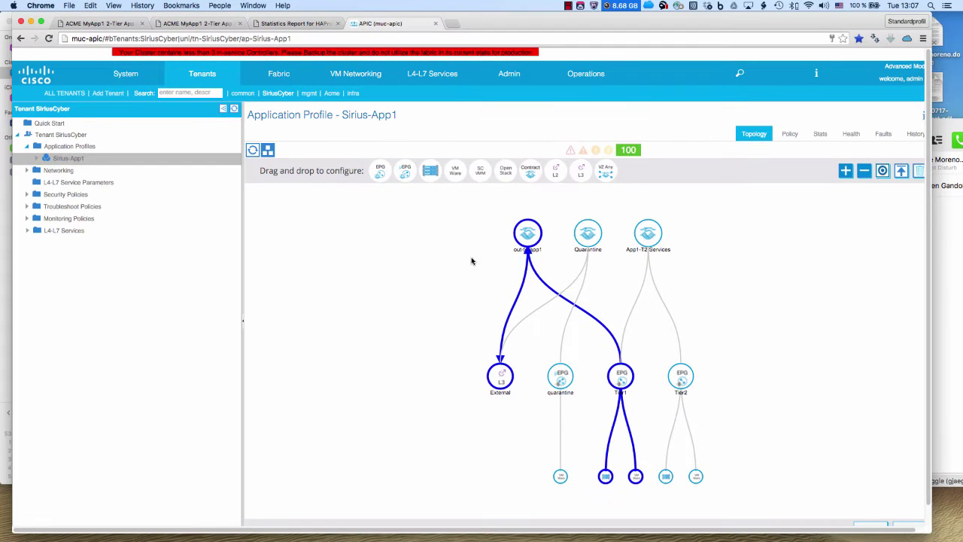
Check the out-to-app1 contract's filters, then move to the 2-tier app's test page
{"action": "mouse_move", "coordinate": [523, 240]}
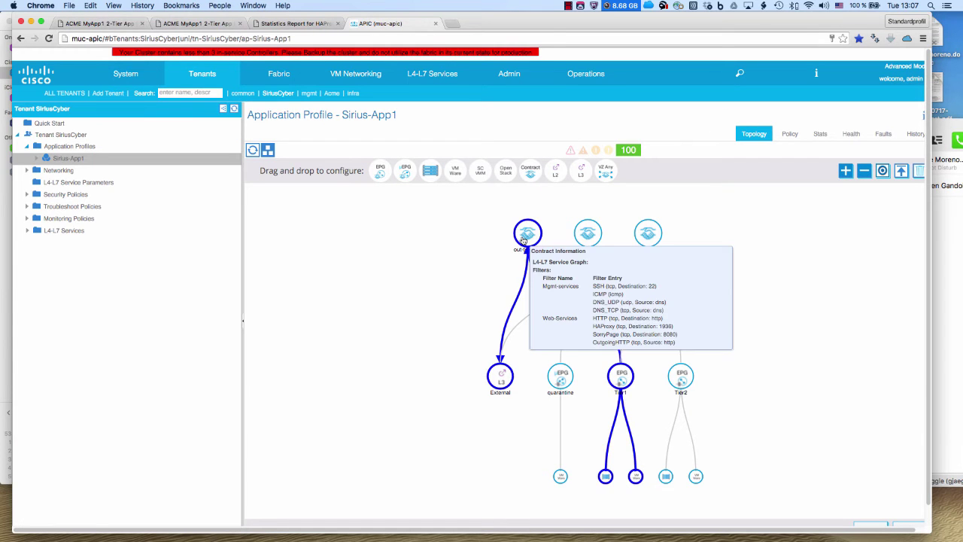
{"action": "left_click", "coordinate": [125, 24]}
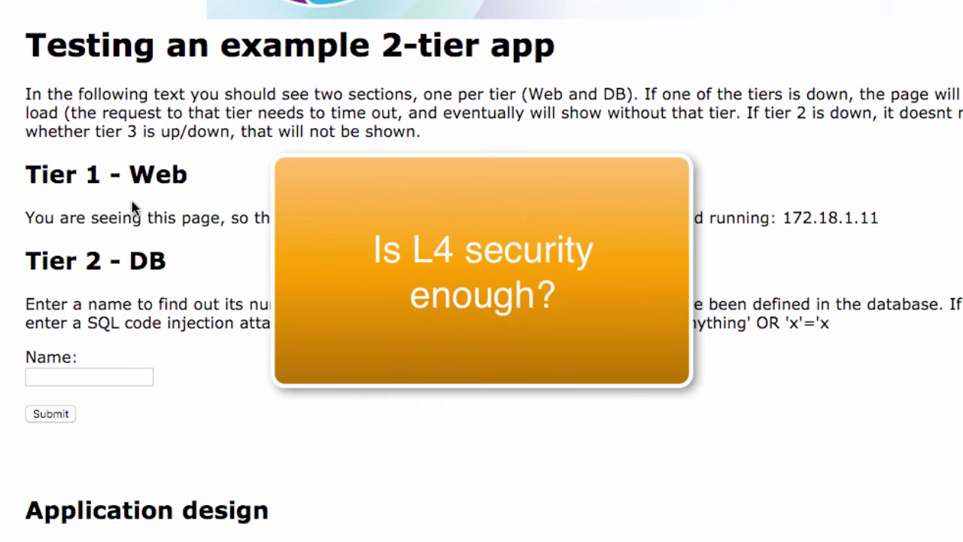
Highlight the Web and DB tier headings, then look up the phone number for 'james'
{"action": "left_click_drag", "start_coordinate": [97, 173], "coordinate": [228, 174]}
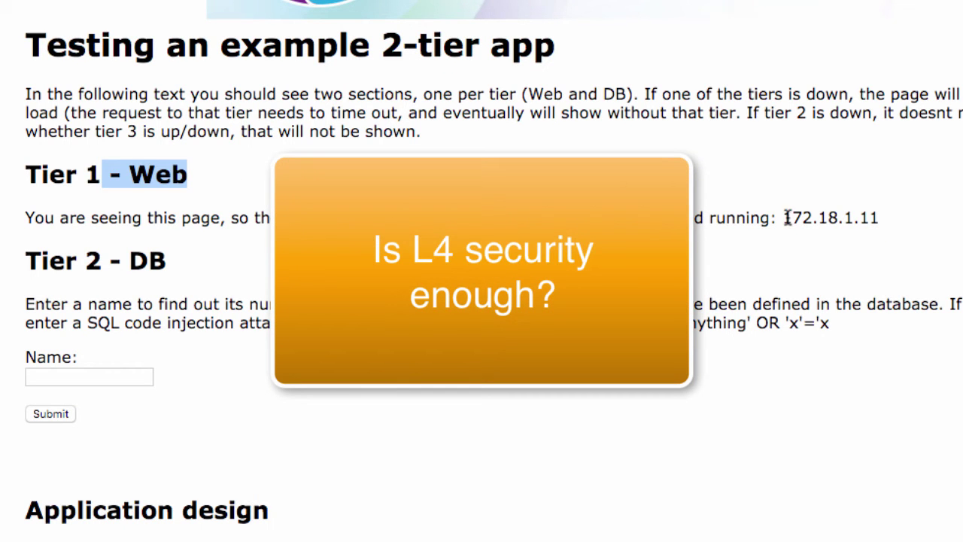
{"action": "left_click_drag", "start_coordinate": [126, 256], "coordinate": [209, 272]}
{"action": "left_click", "coordinate": [138, 379]}
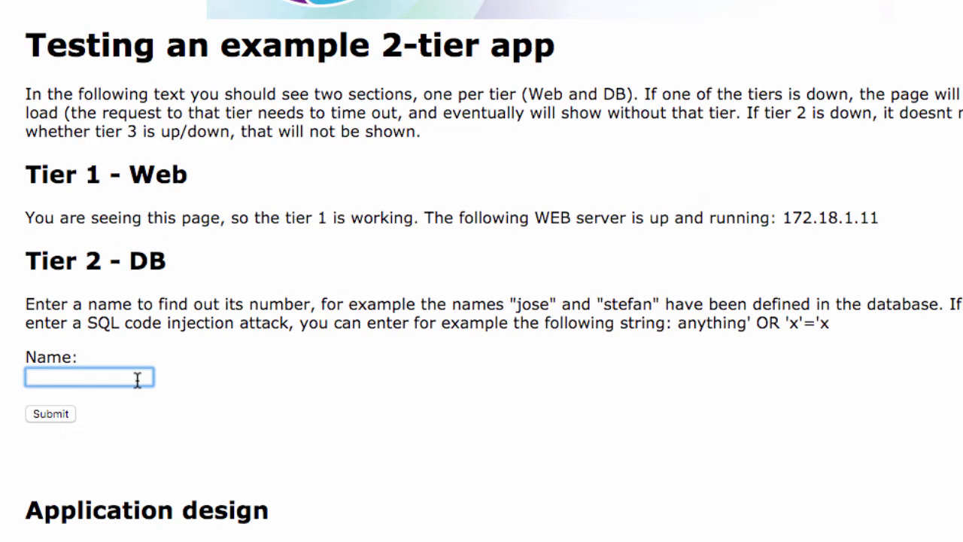
{"action": "type", "text": "james"}
{"action": "left_click", "coordinate": [37, 397]}
{"action": "left_click", "coordinate": [49, 413]}
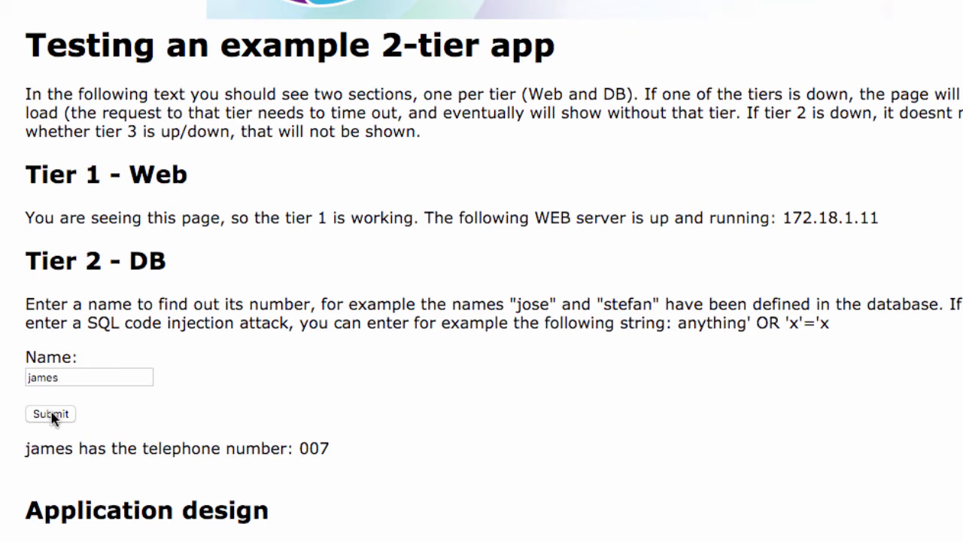
Look up phone numbers for 'stefan' and 'jose', then highlight the sample SQL injection string
{"action": "double_click", "coordinate": [37, 376]}
{"action": "type", "text": "stef"}
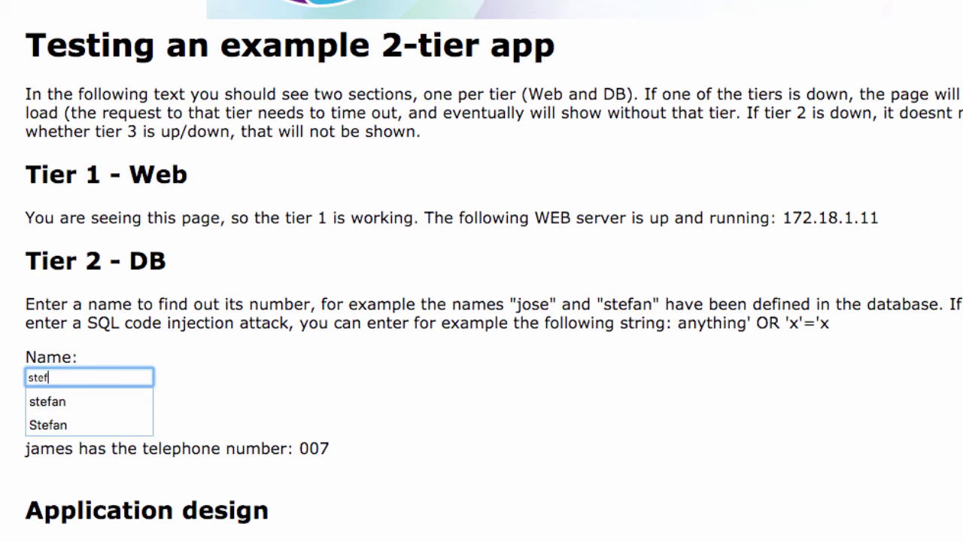
{"action": "type", "text": "an"}
{"action": "left_click", "coordinate": [47, 401]}
{"action": "left_click", "coordinate": [51, 415]}
{"action": "double_click", "coordinate": [48, 379]}
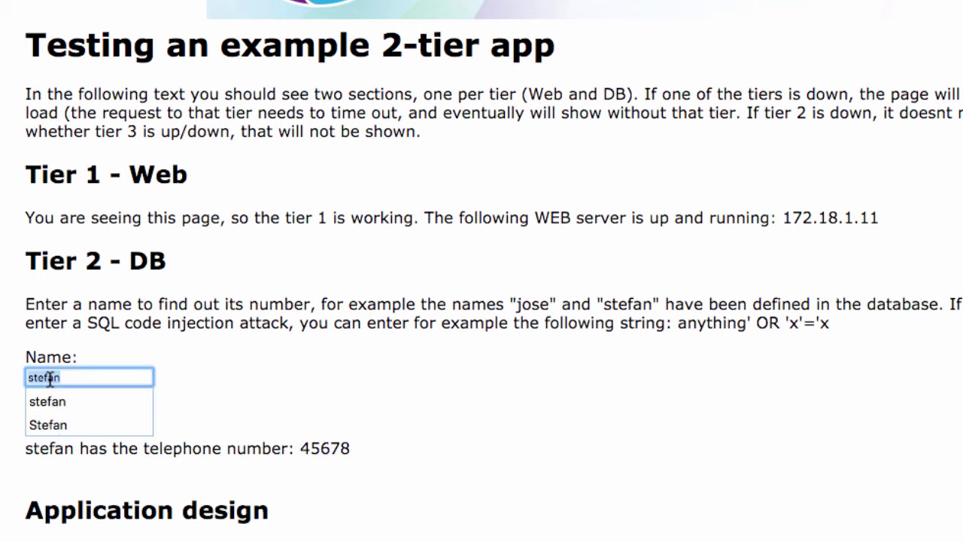
{"action": "type", "text": "jose"}
{"action": "left_click", "coordinate": [50, 401]}
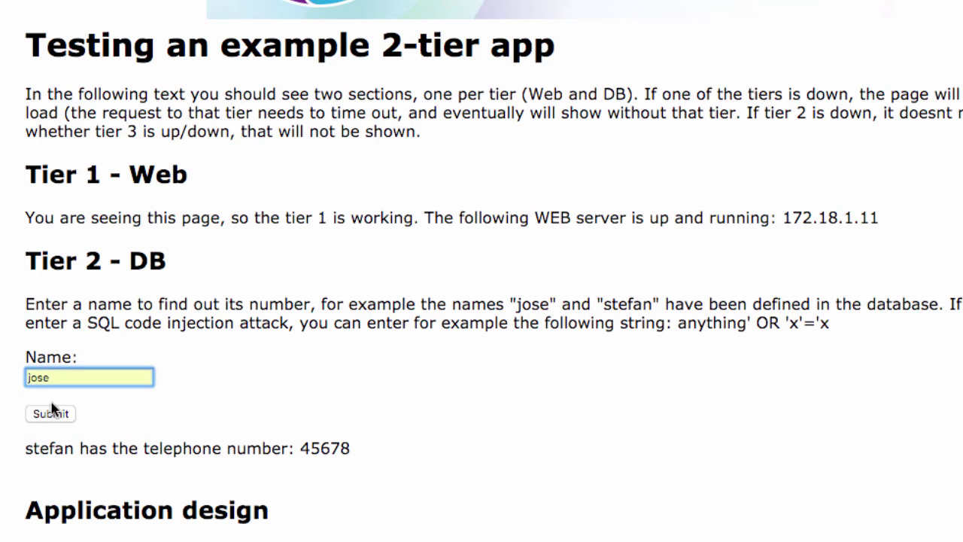
{"action": "left_click", "coordinate": [50, 414]}
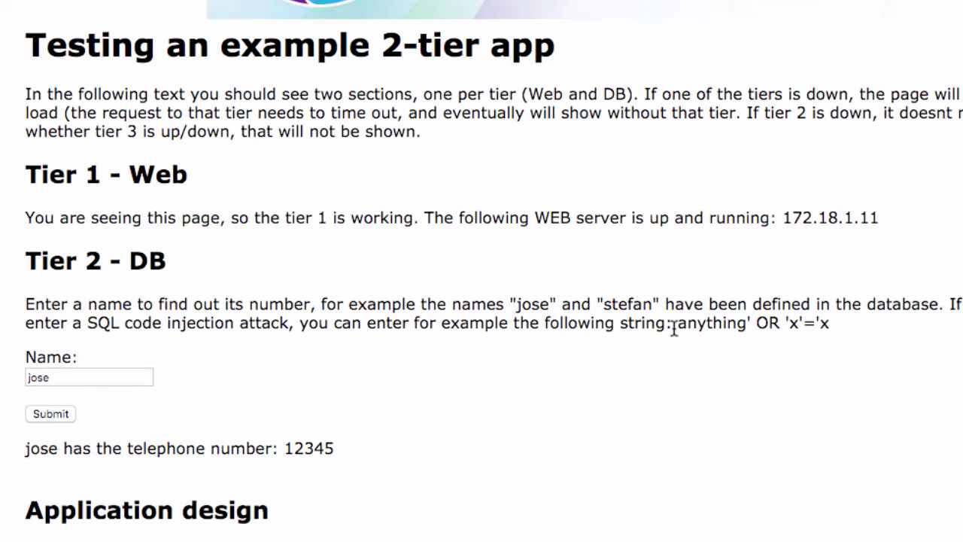
{"action": "left_click_drag", "start_coordinate": [676, 326], "coordinate": [842, 322]}
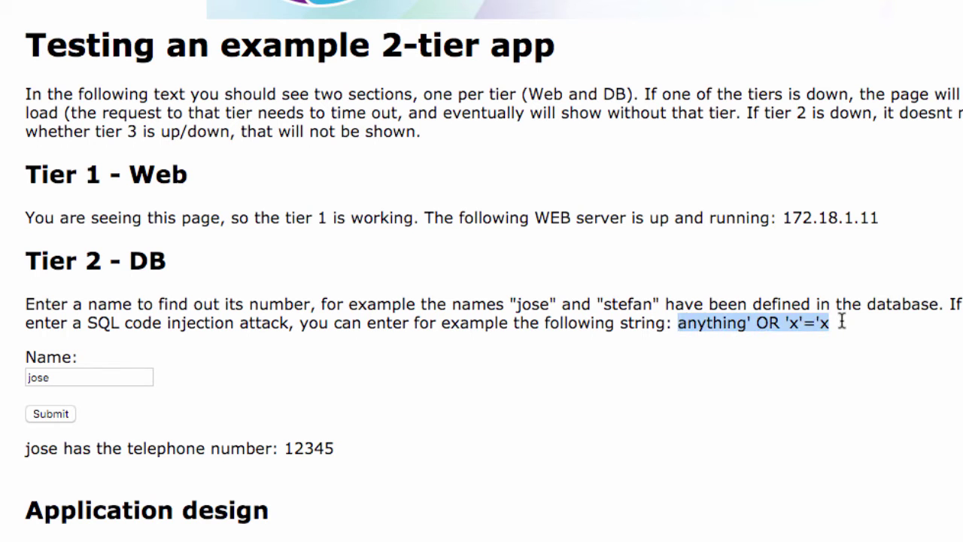
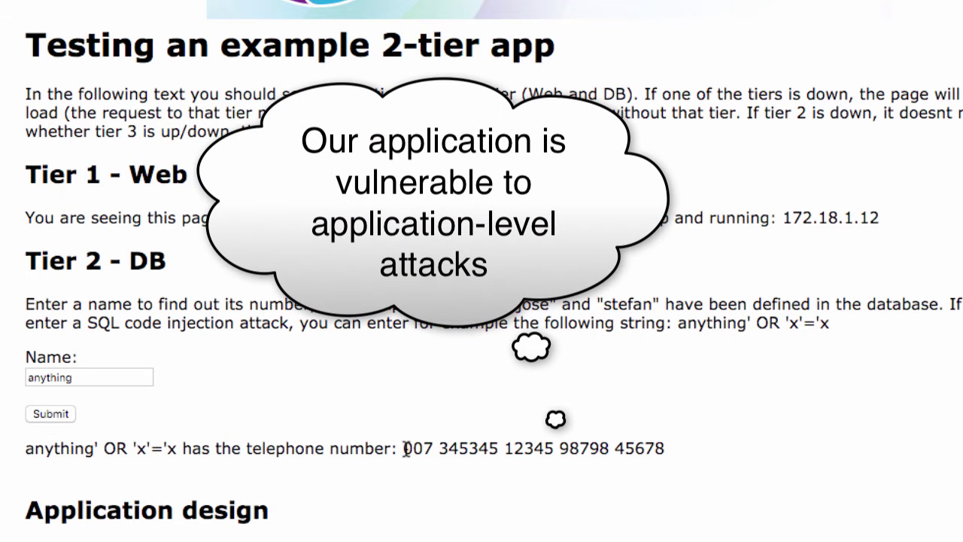
Select 'Frontend Firewall Inserted' in the Sirius App1 control panel and submit it
{"action": "left_click_drag", "start_coordinate": [403, 449], "coordinate": [665, 451]}
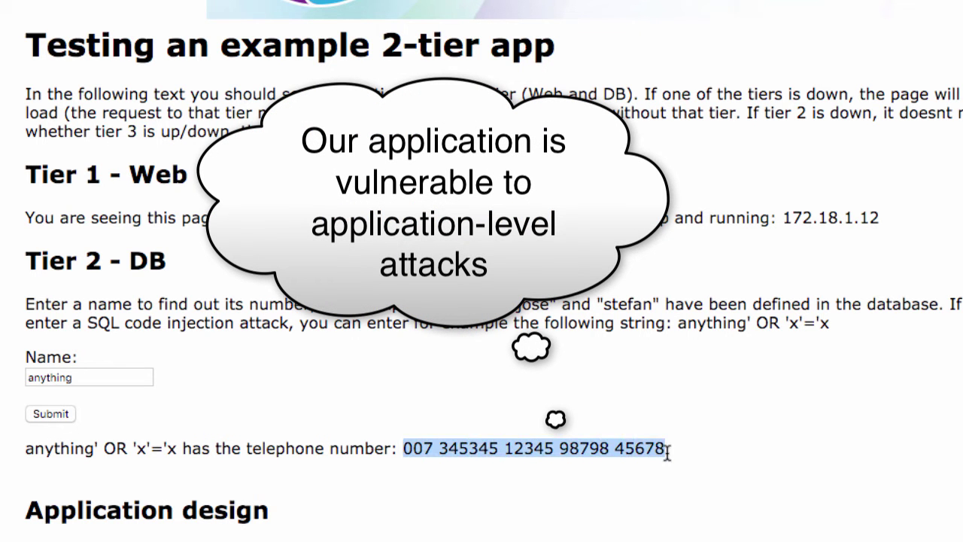
{"action": "left_click", "coordinate": [666, 452]}
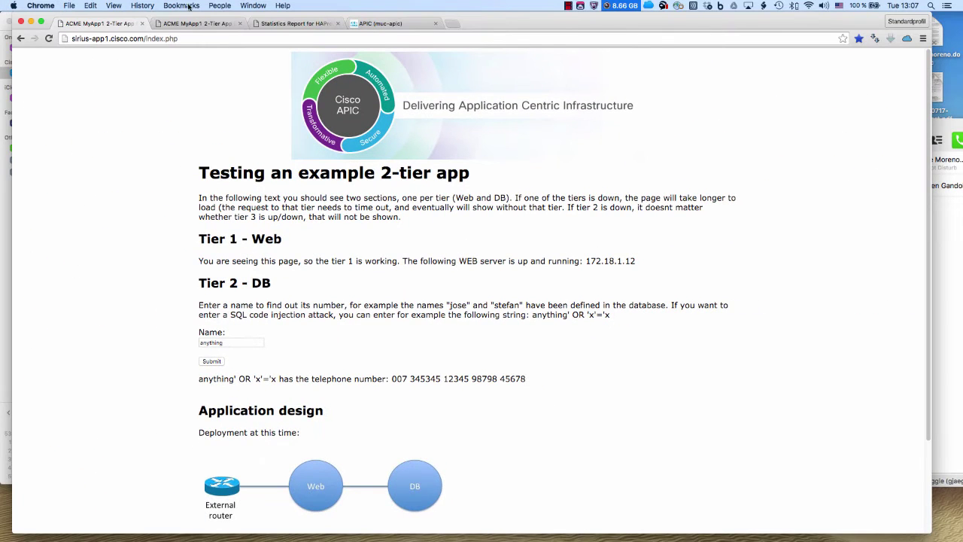
{"action": "left_click", "coordinate": [197, 26]}
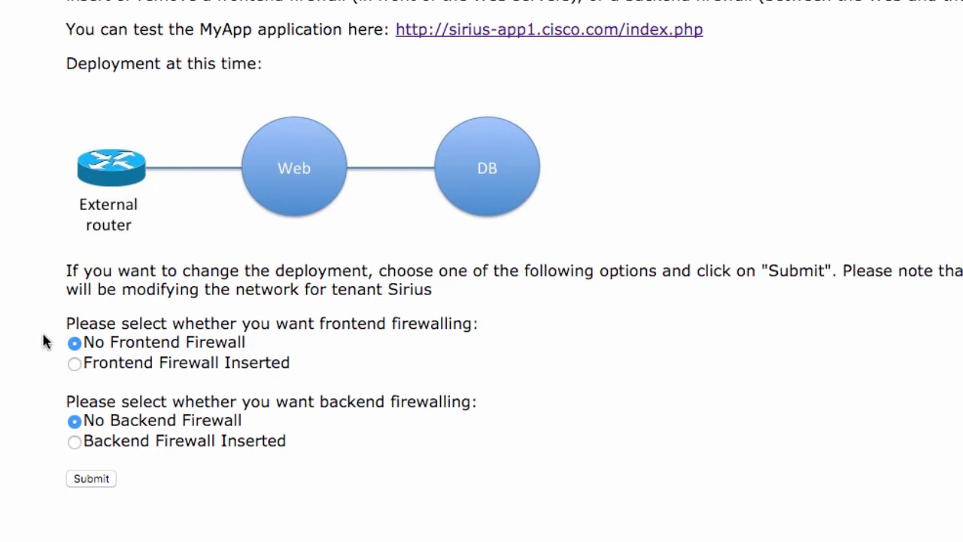
{"action": "left_click", "coordinate": [73, 364]}
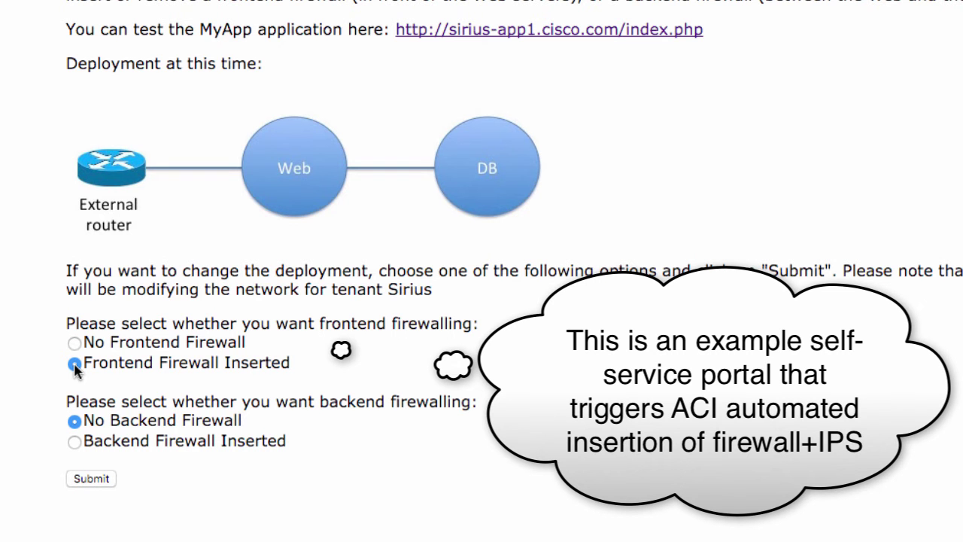
{"action": "left_click", "coordinate": [91, 479]}
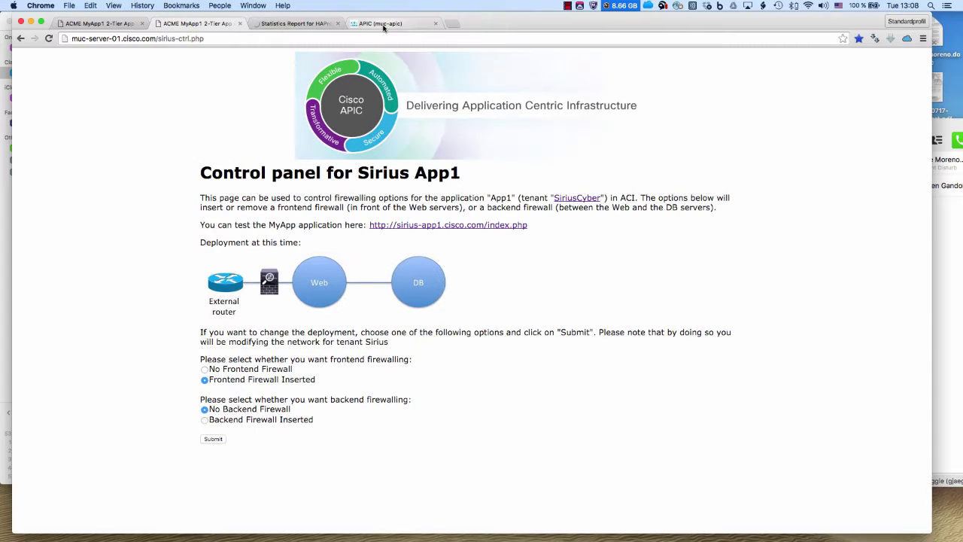
Inspect the out-to-app1 contract's subject in APIC to confirm it uses the Sirius-FE service graph
{"action": "left_click", "coordinate": [383, 25]}
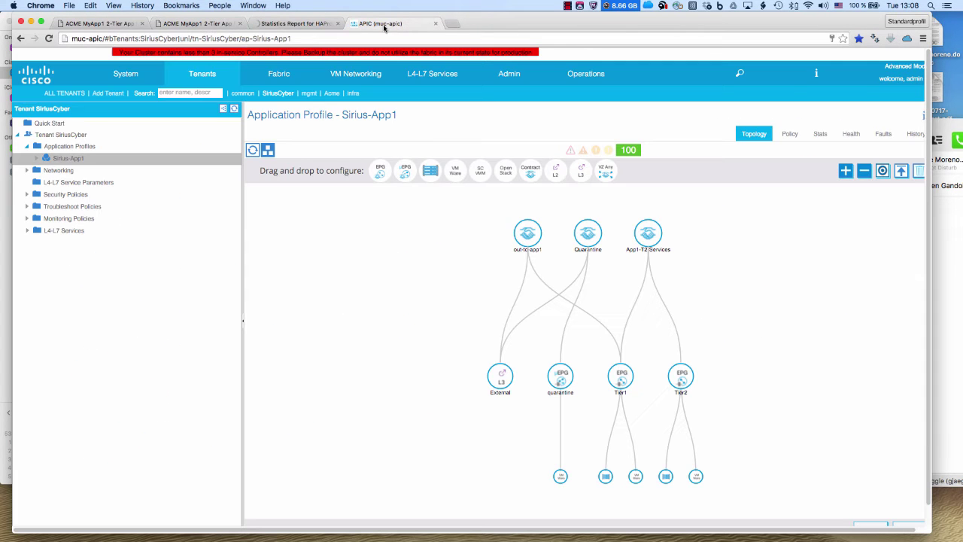
{"action": "left_click", "coordinate": [26, 196]}
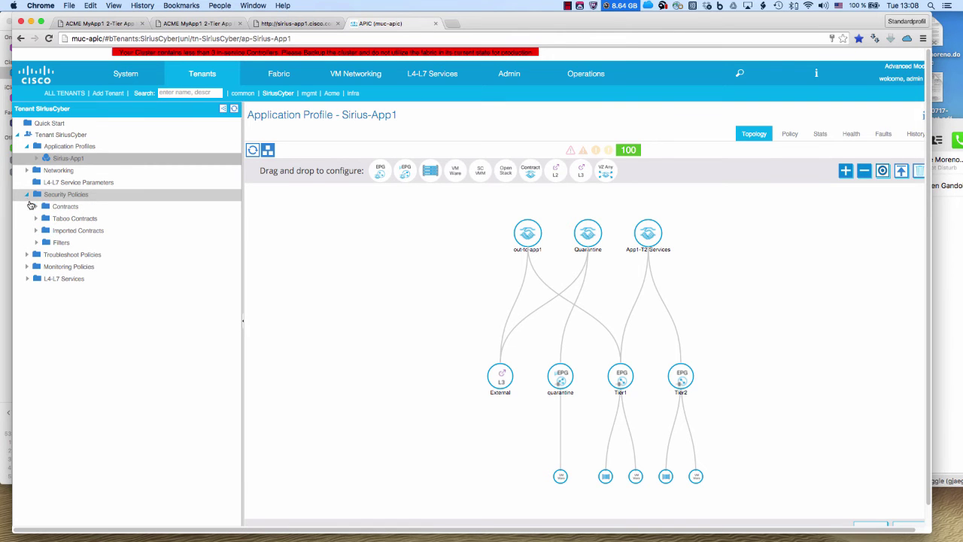
{"action": "left_click", "coordinate": [34, 211]}
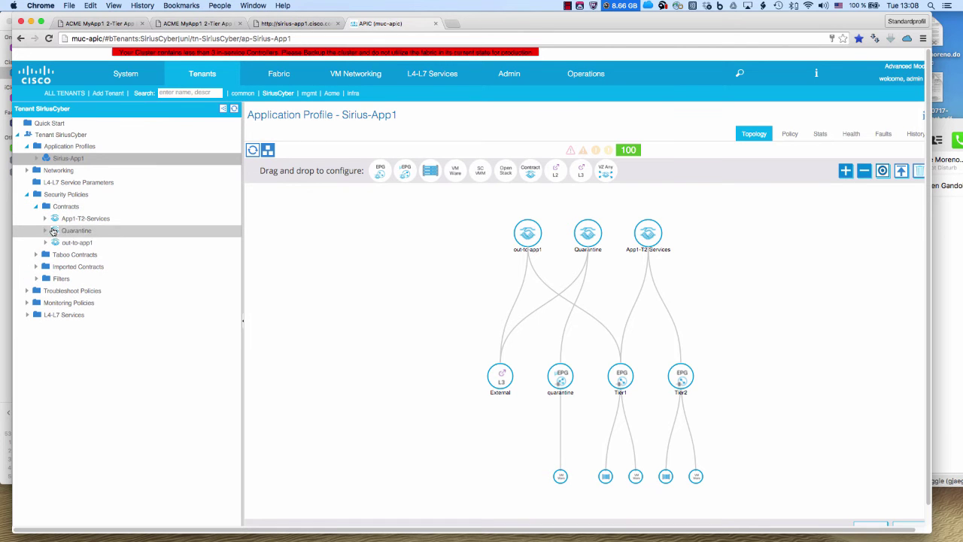
{"action": "left_click", "coordinate": [53, 243]}
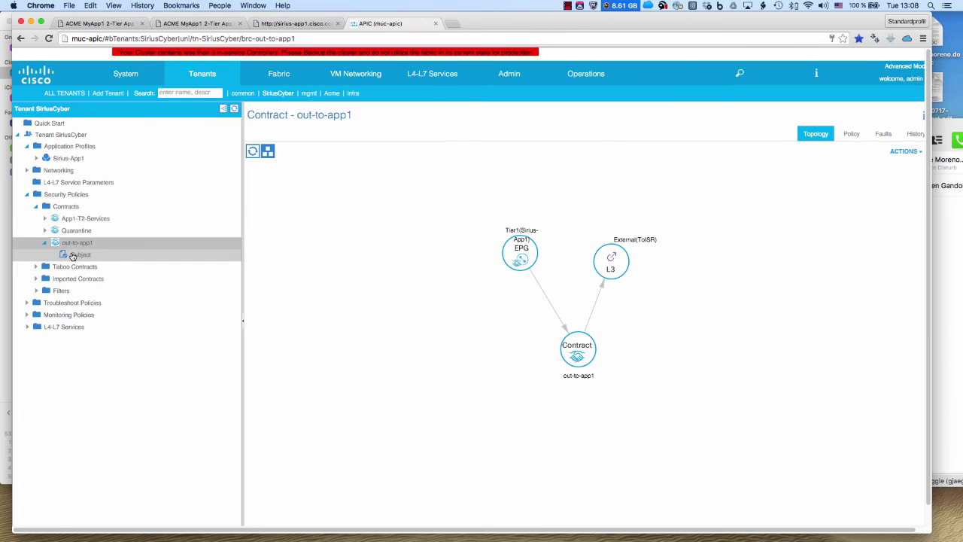
{"action": "left_click", "coordinate": [75, 254]}
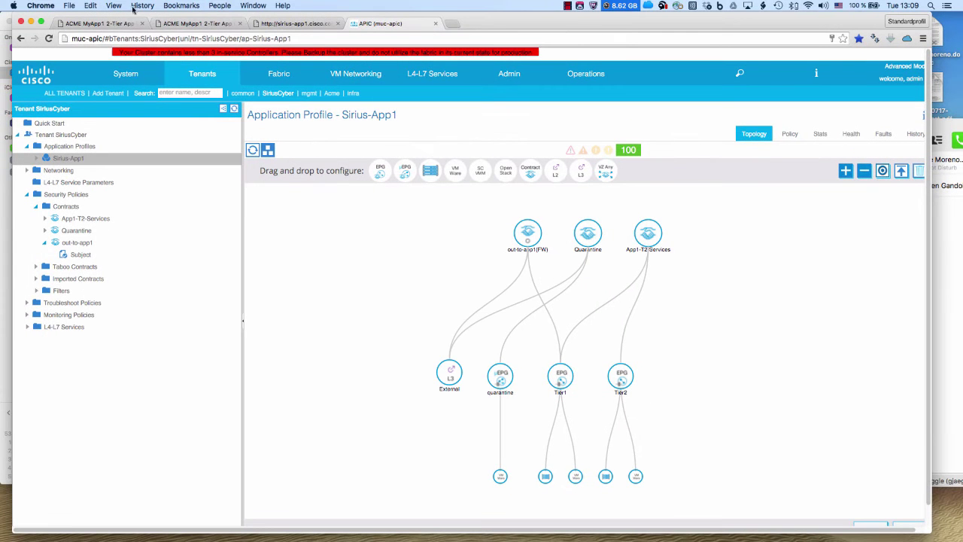
{"action": "left_click", "coordinate": [122, 24]}
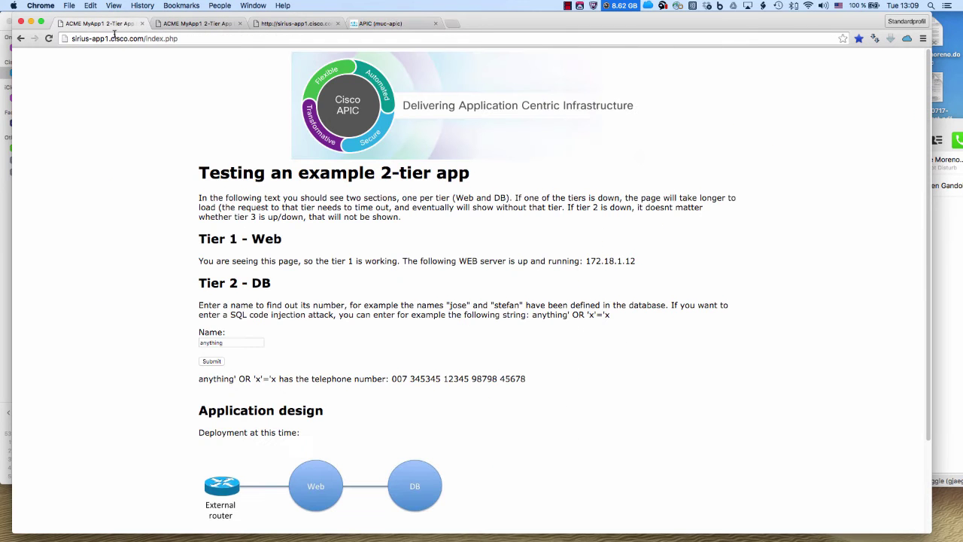
Reload the MyApp1 test page and look up the name 'james'
{"action": "left_click", "coordinate": [114, 35]}
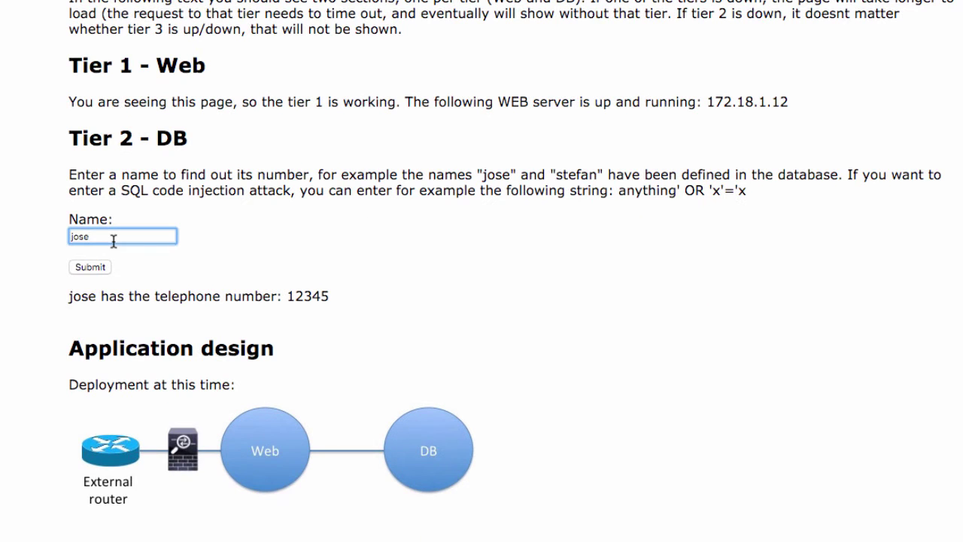
{"action": "key", "text": "BackSpace"}
{"action": "key", "text": "BackSpace"}
{"action": "key", "text": "BackSpace"}
{"action": "key", "text": "BackSpace"}
{"action": "type", "text": "james"}
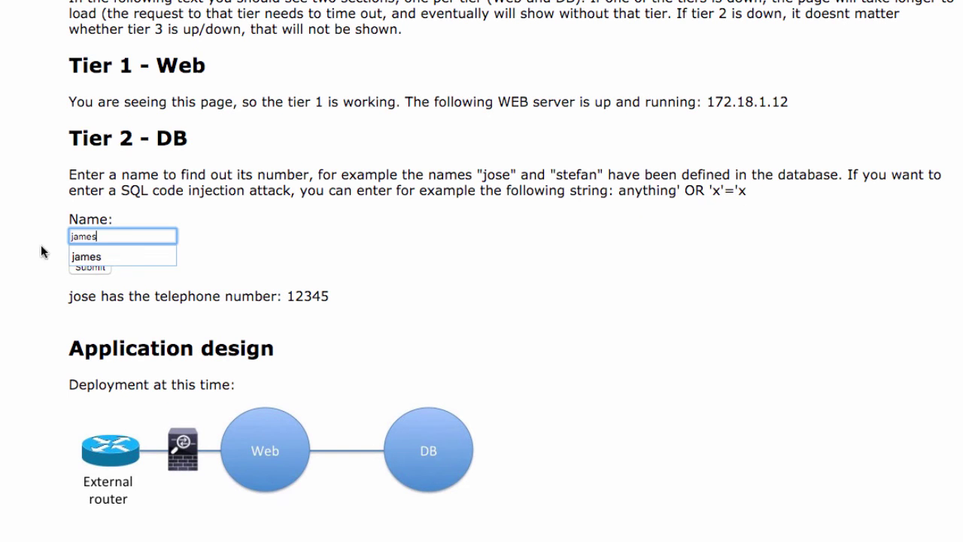
{"action": "left_click", "coordinate": [21, 255]}
{"action": "left_click", "coordinate": [79, 269]}
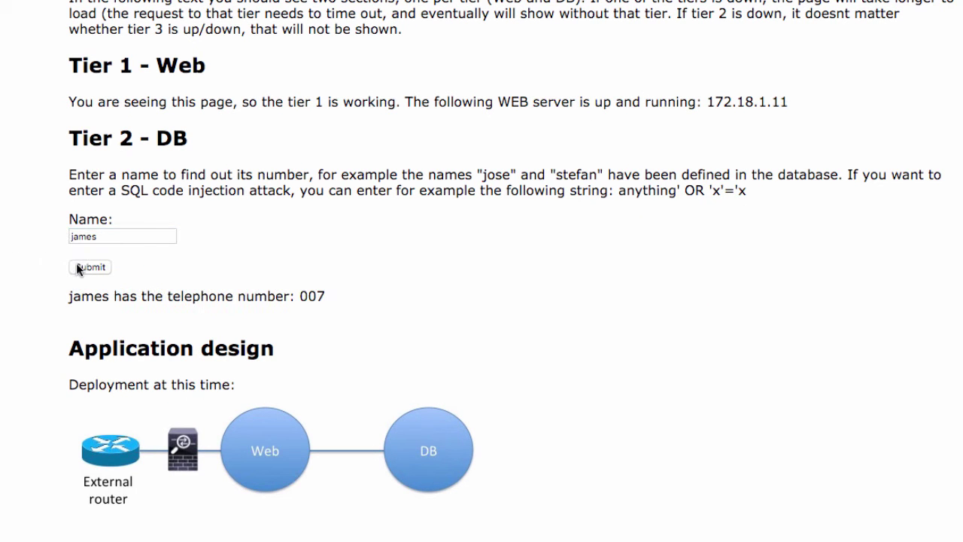
Look up the name 'jose', which returns telephone number 12345
{"action": "double_click", "coordinate": [84, 238]}
{"action": "type", "text": "jose"}
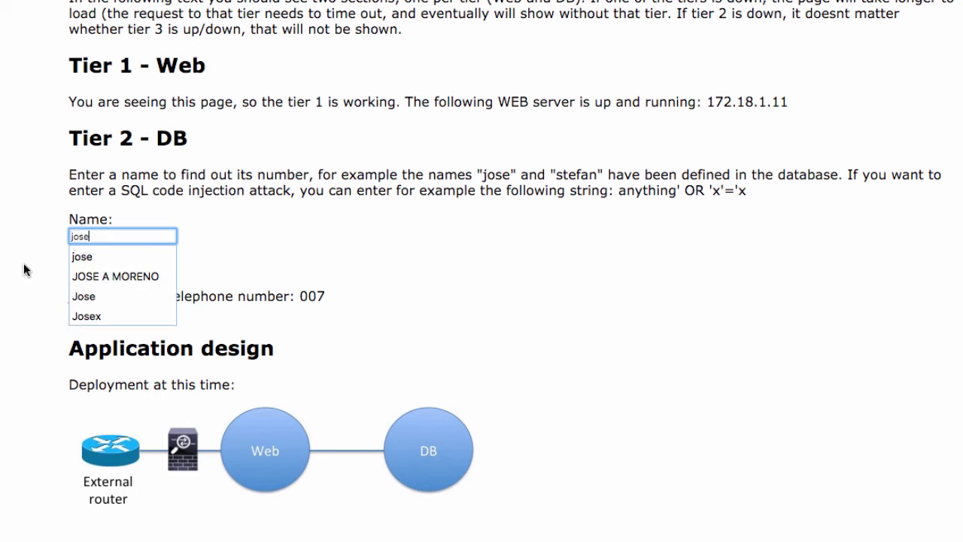
{"action": "left_click", "coordinate": [1, 279]}
{"action": "left_click", "coordinate": [80, 275]}
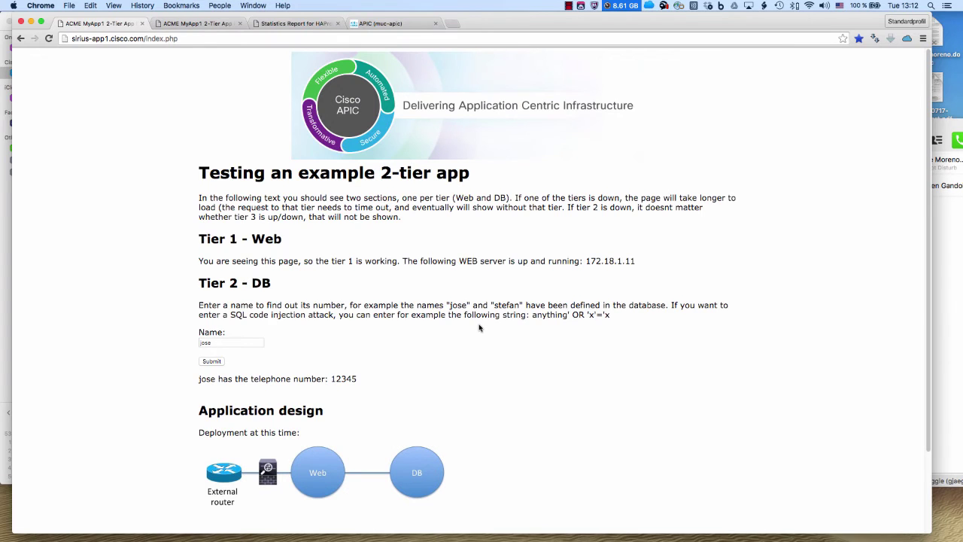
Log into server-01 in Terminal with the ./sdnlab.sh script after abandoning an ssh attempt
{"action": "key", "text": "super+Tab"}
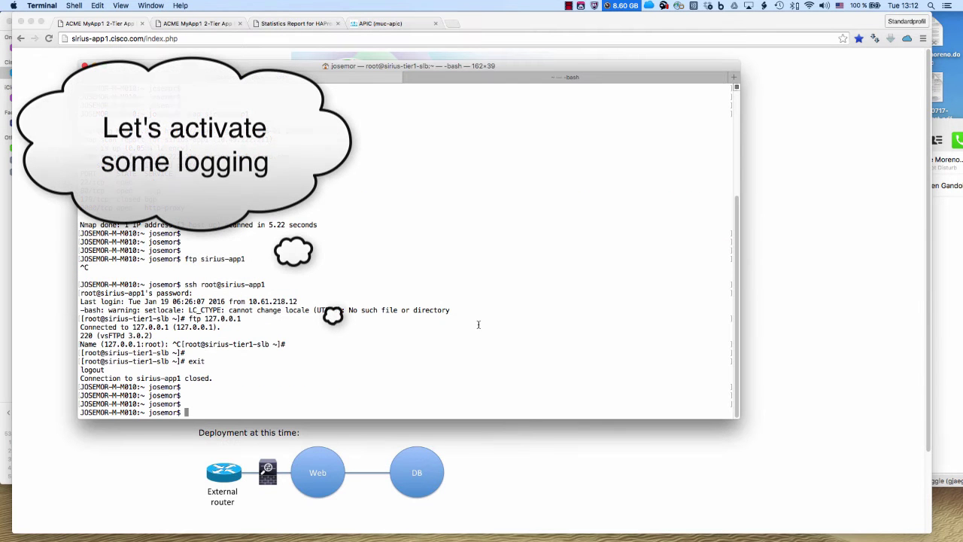
{"action": "type", "text": "ssh muc"}
{"action": "key", "text": "Tab"}
{"action": "key", "text": "Return"}
{"action": "type", "text": "yes"}
{"action": "key", "text": "Return"}
{"action": "key", "text": "Return"}
{"action": "key", "text": "ctrl+c"}
{"action": "type", "text": "./sdn"}
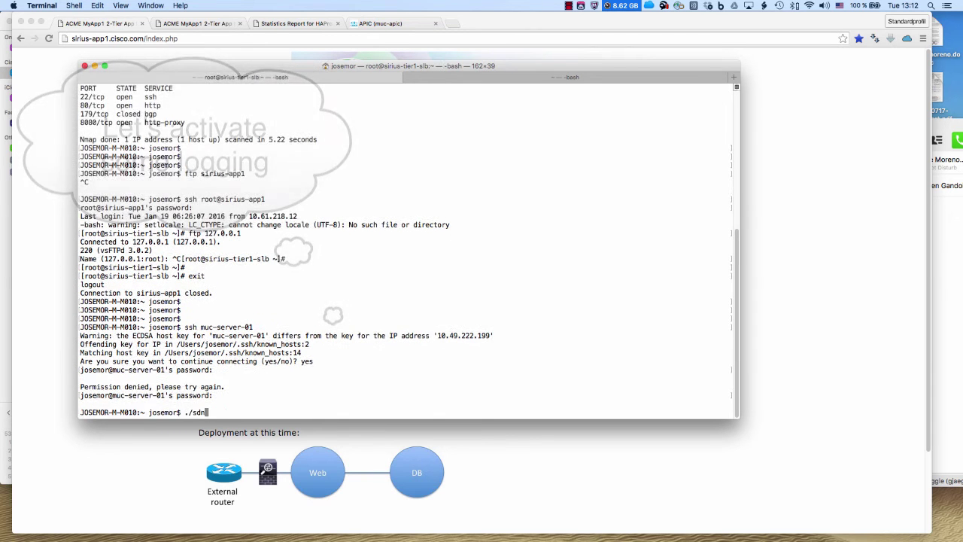
{"action": "key", "text": "Tab"}
{"action": "key", "text": "Return"}
Follow scripts/processLog.log with tail -f and clear the terminal screen
{"action": "type", "text": "tail "}
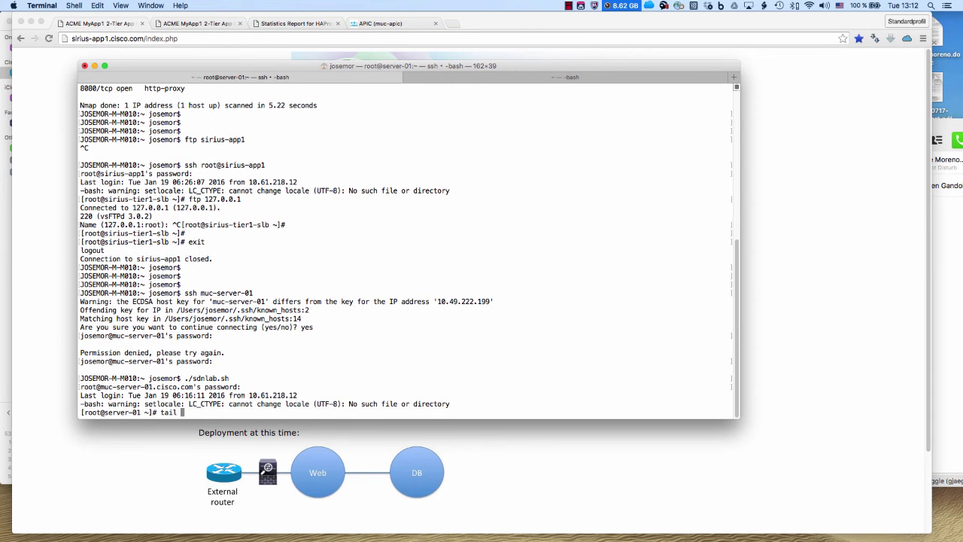
{"action": "type", "text": "-f scripts/"}
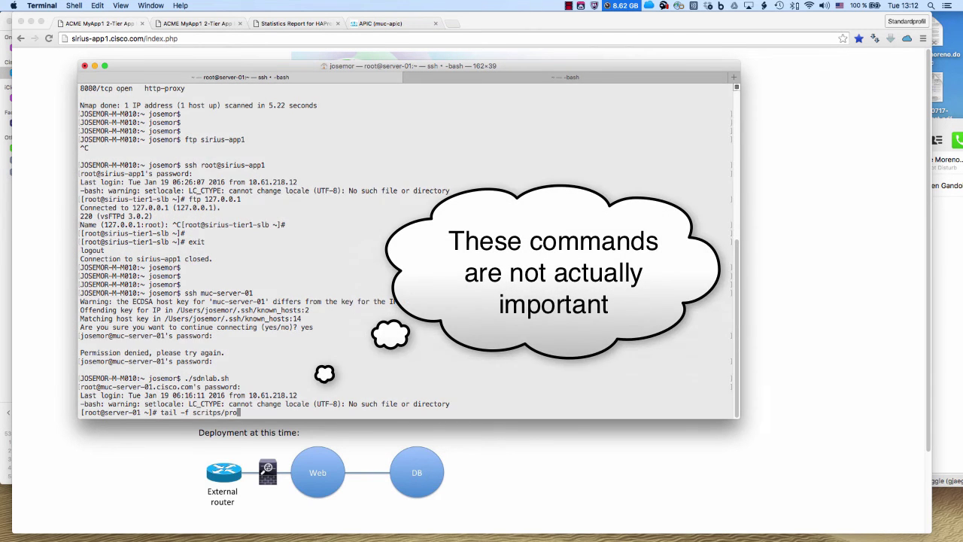
{"action": "type", "text": "processLog.log"}
{"action": "key", "text": "Return"}
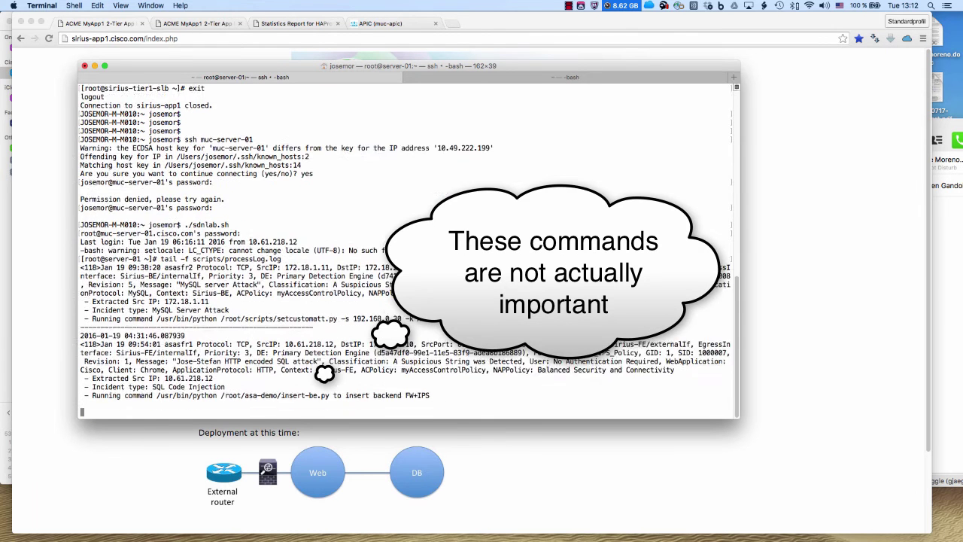
{"action": "key", "text": "super+k"}
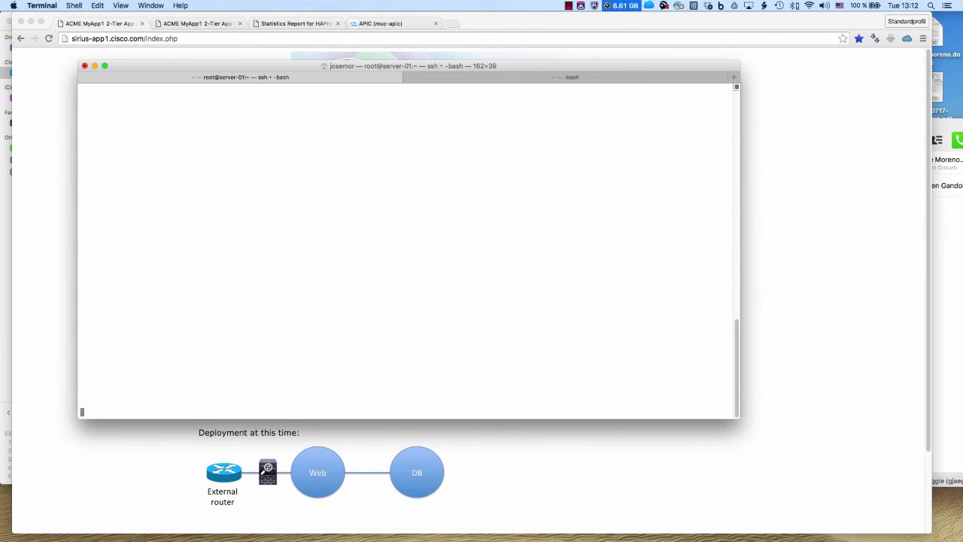
{"action": "left_click", "coordinate": [285, 458]}
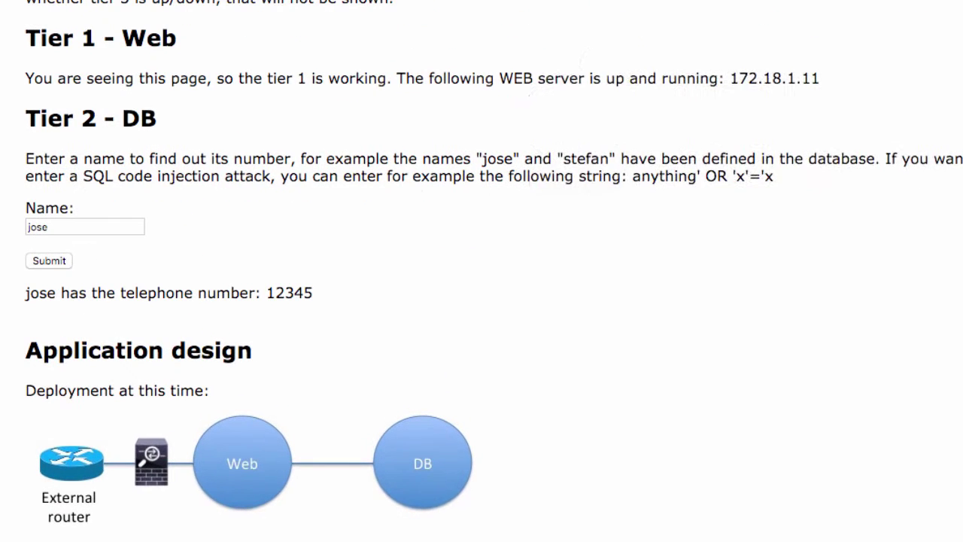
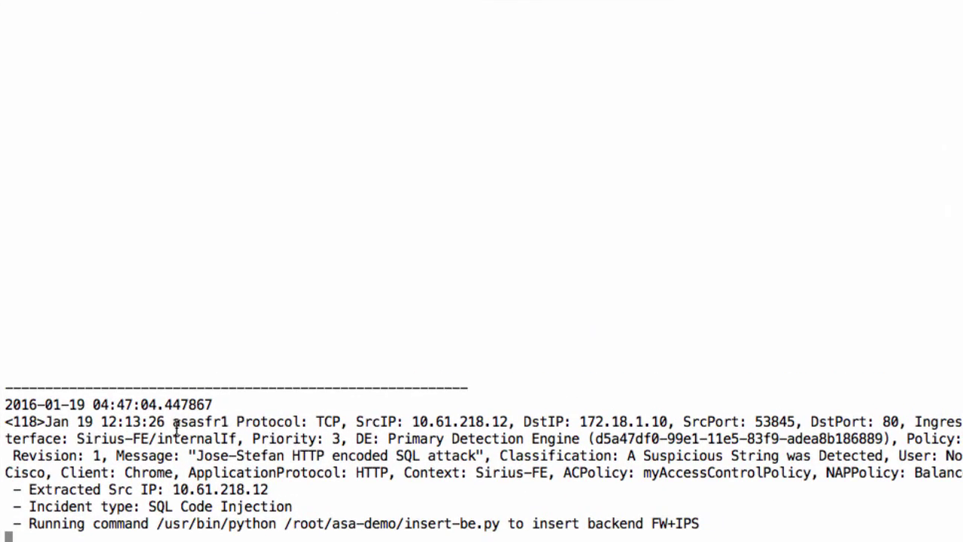
Highlight the SQL attack log's source/destination, classification, encoded SQL message and the firewall-insertion command
{"action": "left_click_drag", "start_coordinate": [181, 421], "coordinate": [880, 456]}
{"action": "left_click", "coordinate": [880, 455]}
{"action": "left_click_drag", "start_coordinate": [626, 455], "coordinate": [882, 456]}
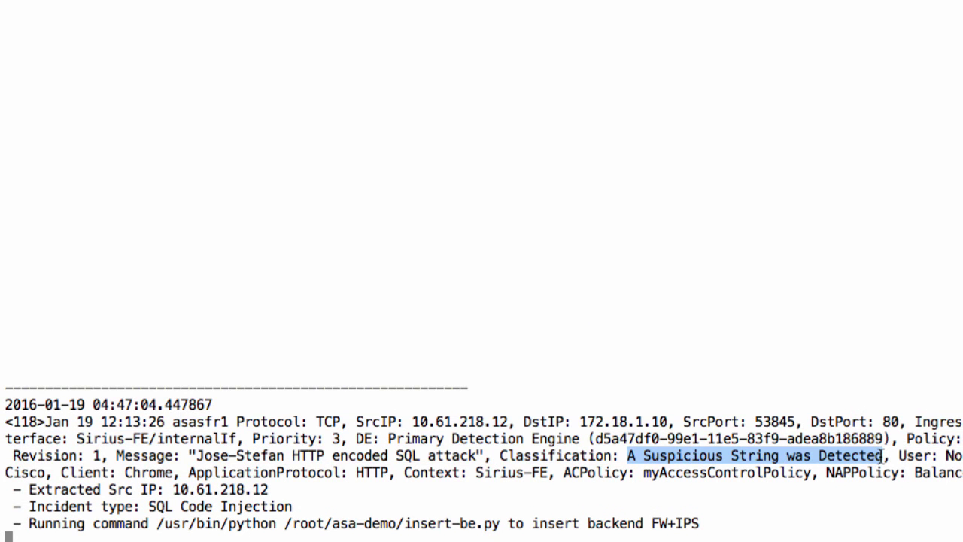
{"action": "left_click_drag", "start_coordinate": [292, 456], "coordinate": [482, 457]}
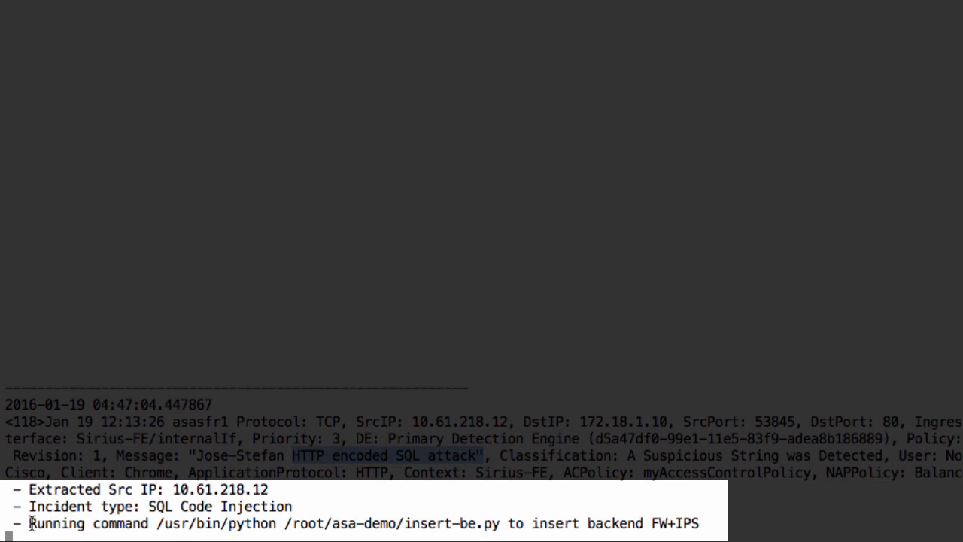
{"action": "left_click_drag", "start_coordinate": [30, 523], "coordinate": [706, 524]}
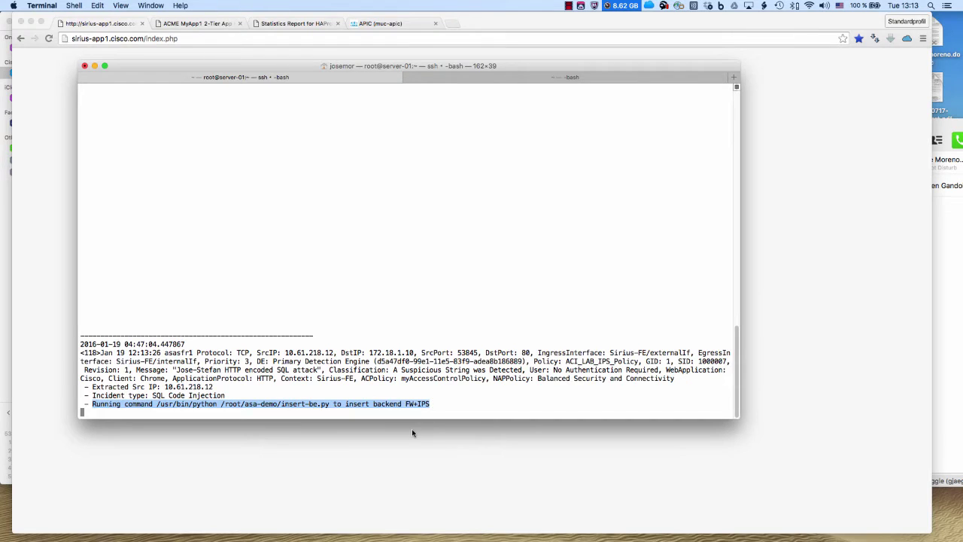
Reload the ACME MyApp1 control panel to show Backend Firewall Inserted, then return to APIC
{"action": "left_click", "coordinate": [412, 431]}
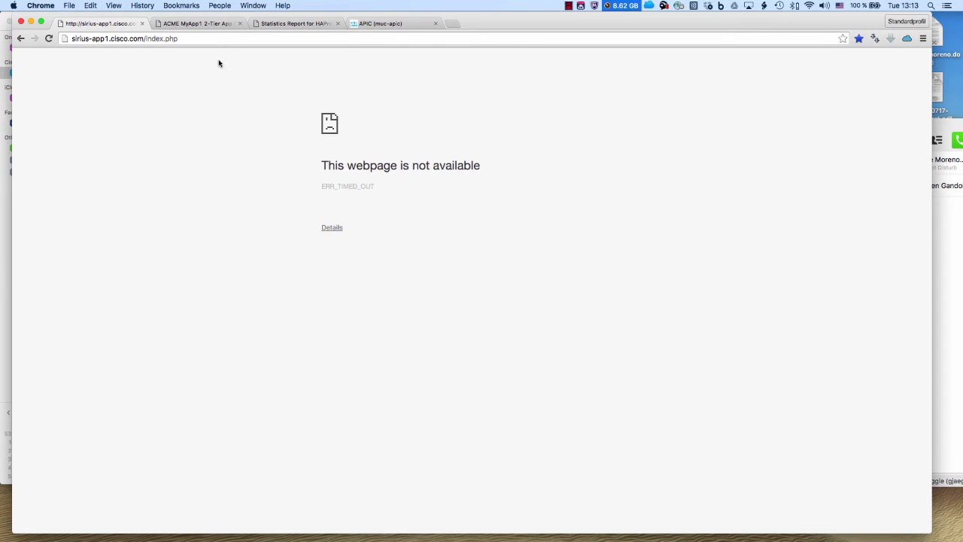
{"action": "left_click", "coordinate": [211, 25]}
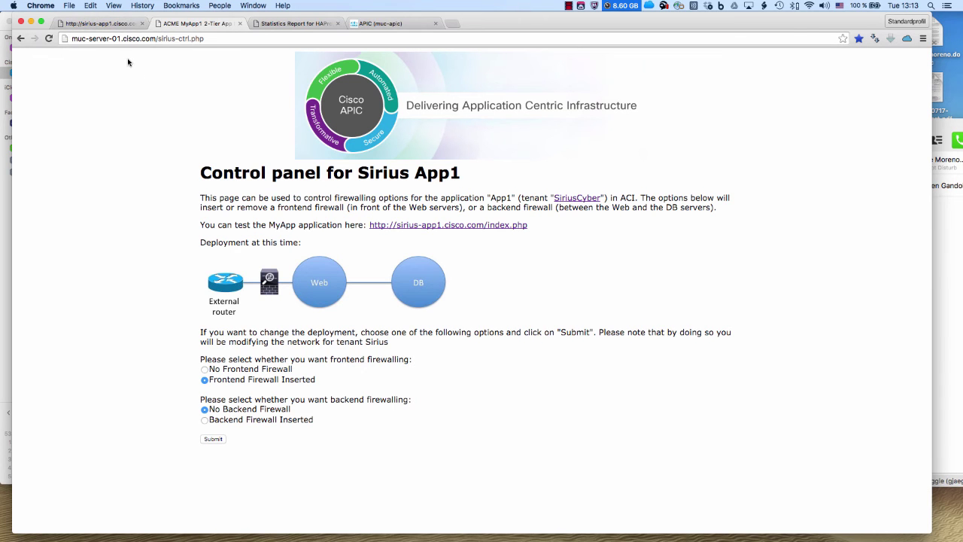
{"action": "left_click", "coordinate": [108, 38]}
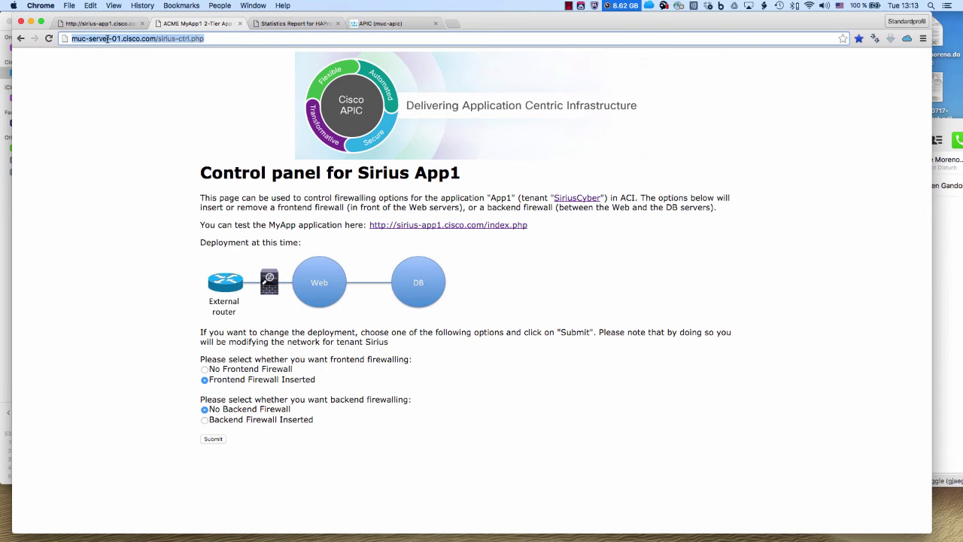
{"action": "key", "text": "Return"}
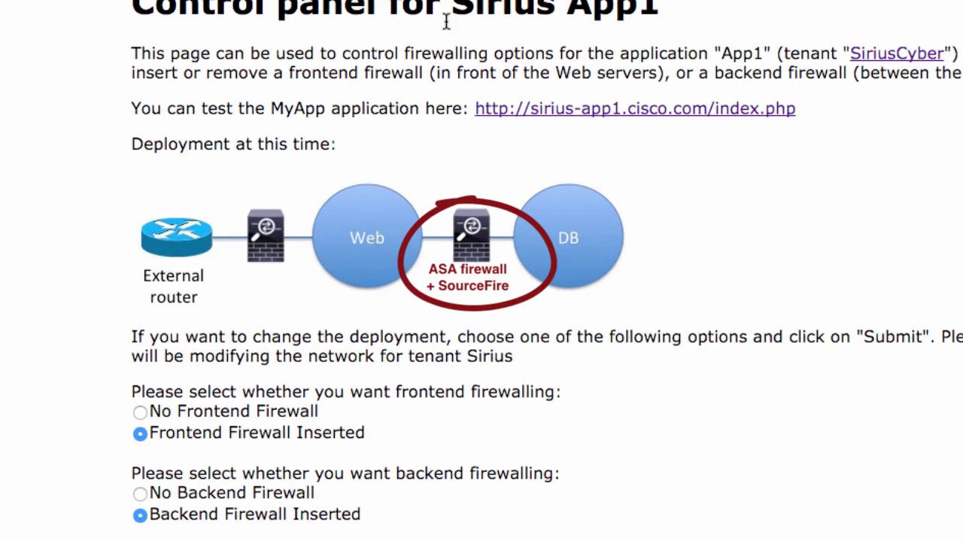
{"action": "left_click", "coordinate": [379, 23]}
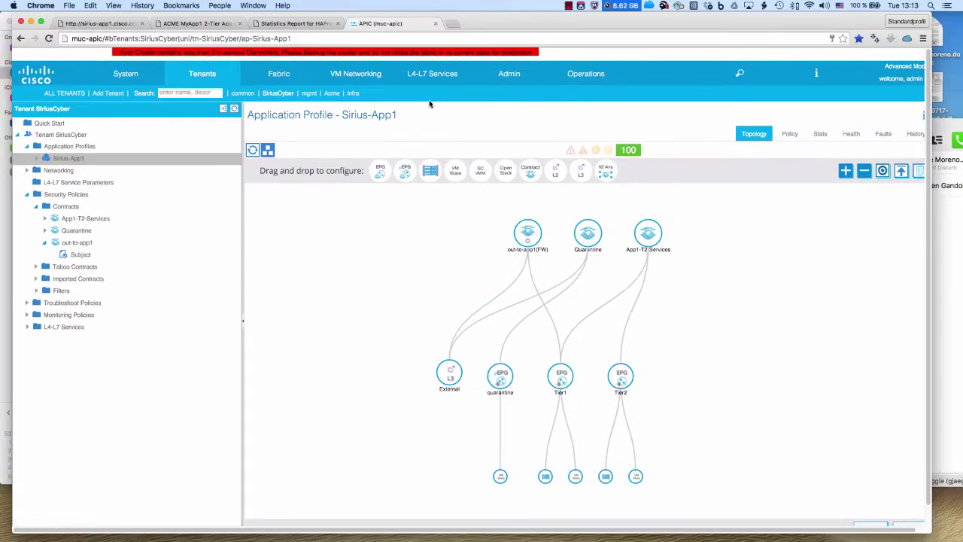
Inspect App1-T2-Svc's service graph SiriusCyber/Sirius-BE-SGT with the routed Sirius-BE firewall inserted
{"action": "left_click", "coordinate": [45, 221]}
{"action": "left_click", "coordinate": [78, 230]}
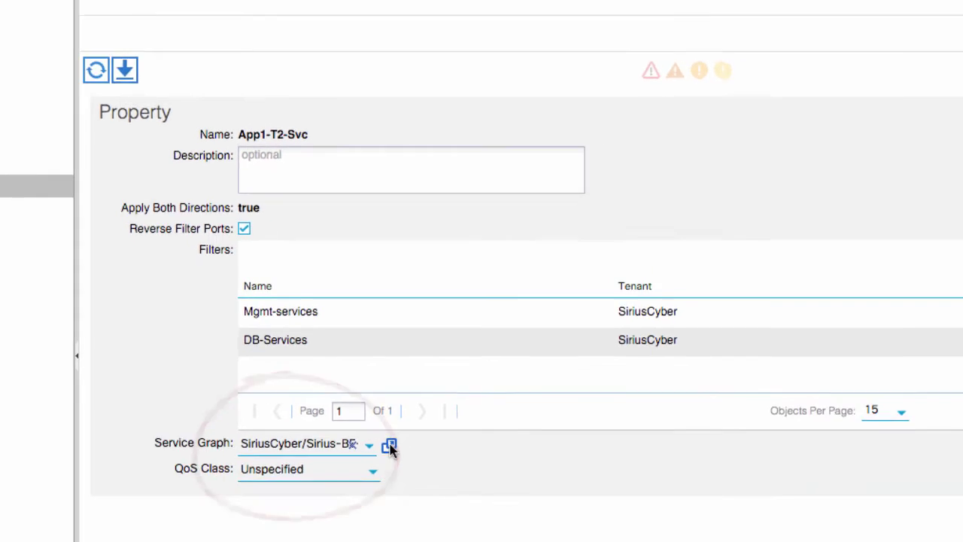
{"action": "left_click", "coordinate": [389, 446]}
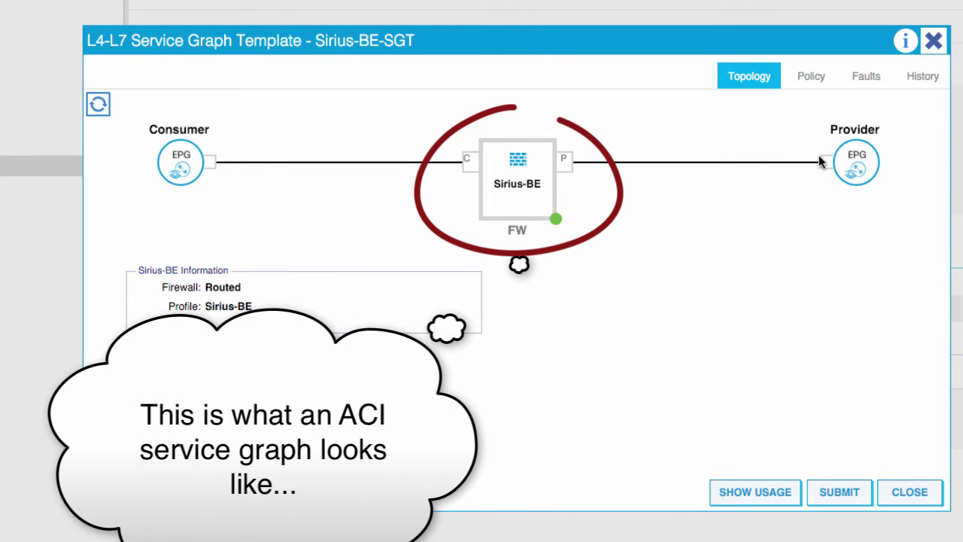
{"action": "left_click", "coordinate": [883, 492]}
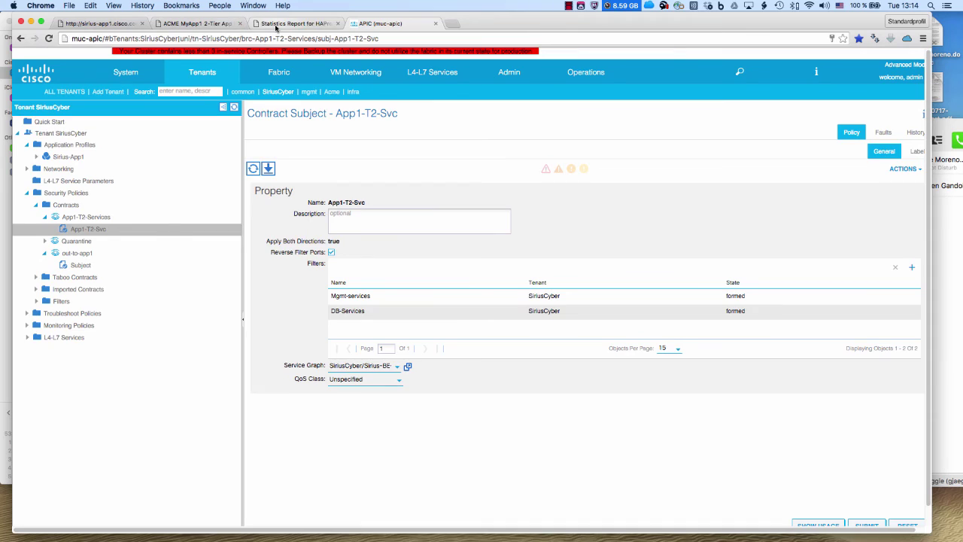
Show the HAProxy report for sirius-tier1-slb with web1, web2 and the sorry server
{"action": "left_click", "coordinate": [276, 28]}
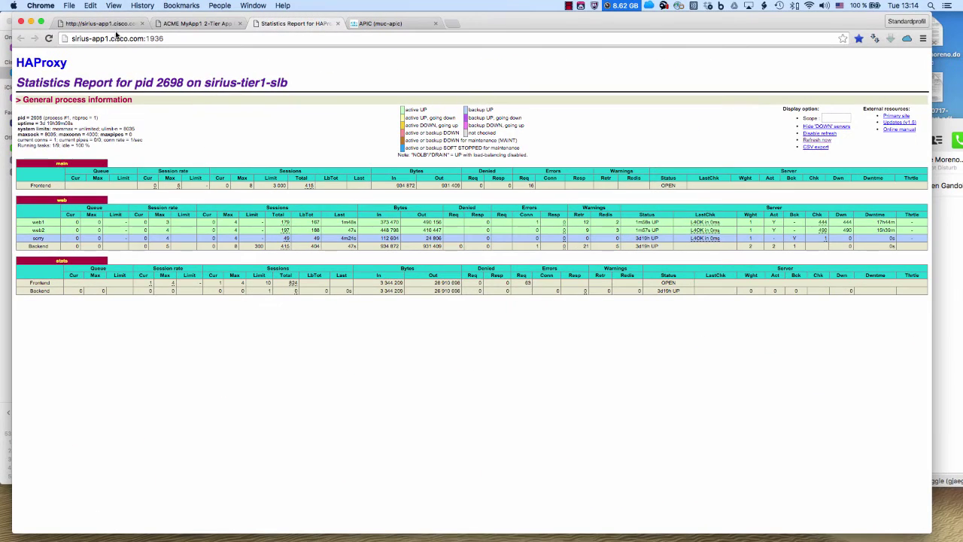
Reload the Sirius MyApp test page
{"action": "left_click", "coordinate": [117, 27]}
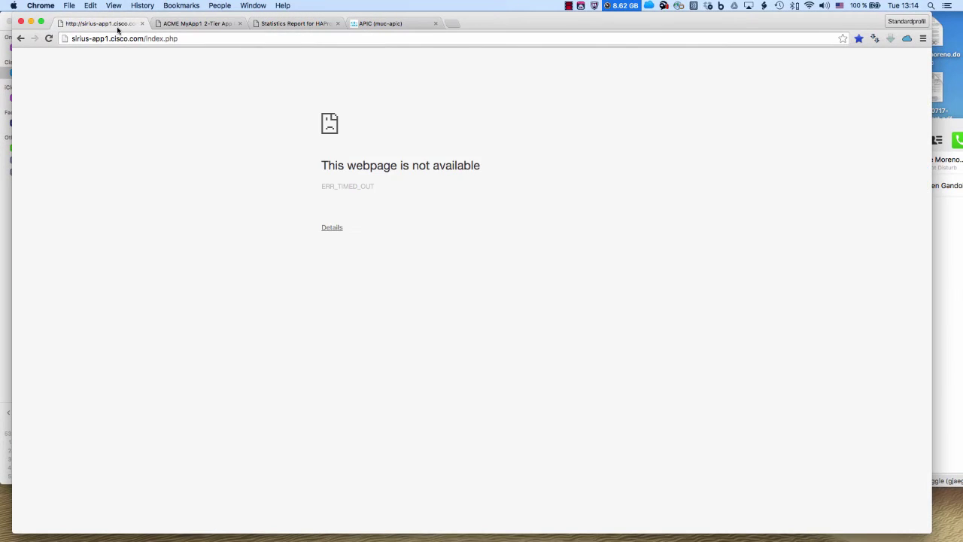
{"action": "left_click", "coordinate": [175, 38]}
{"action": "left_click", "coordinate": [181, 39]}
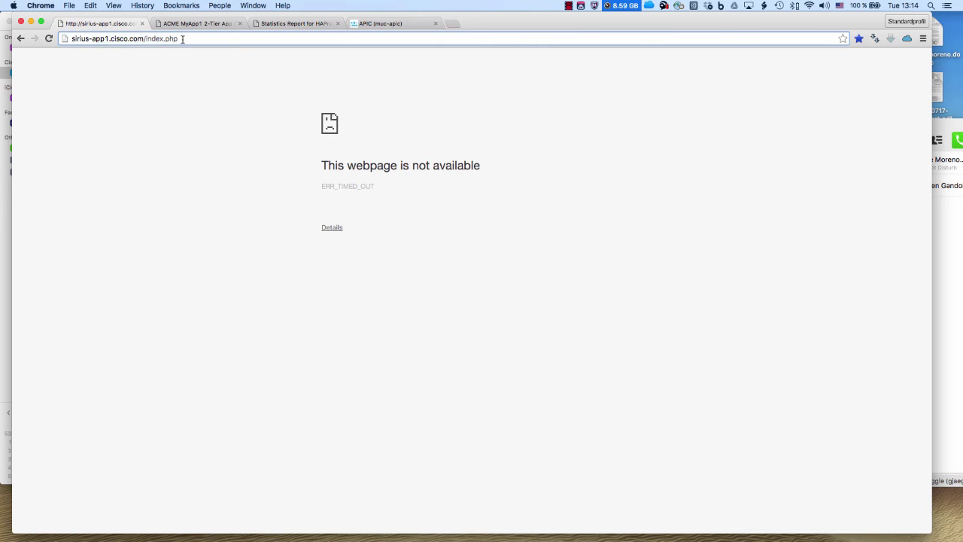
{"action": "key", "text": "Return"}
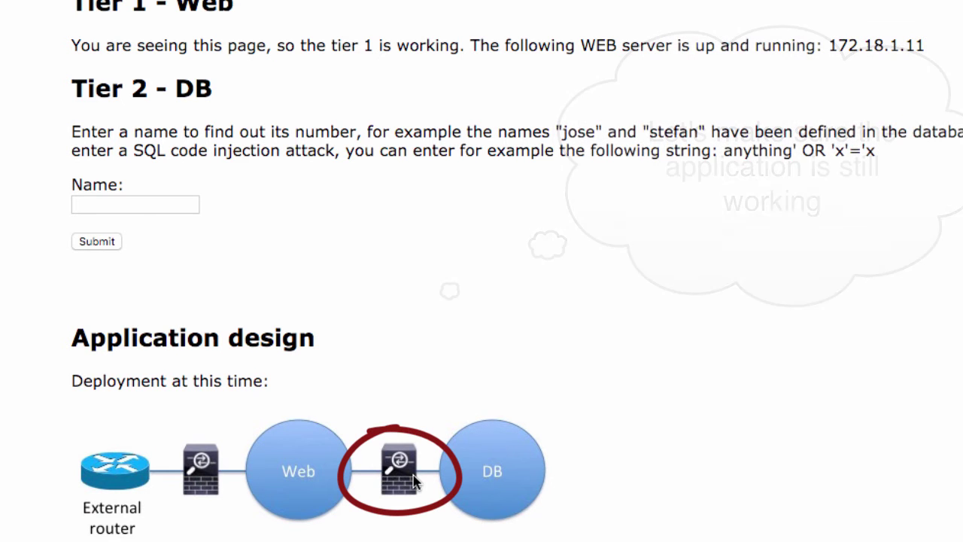
Look up the sample name's telephone number, then select the example SQL injection string
{"action": "left_click", "coordinate": [144, 205]}
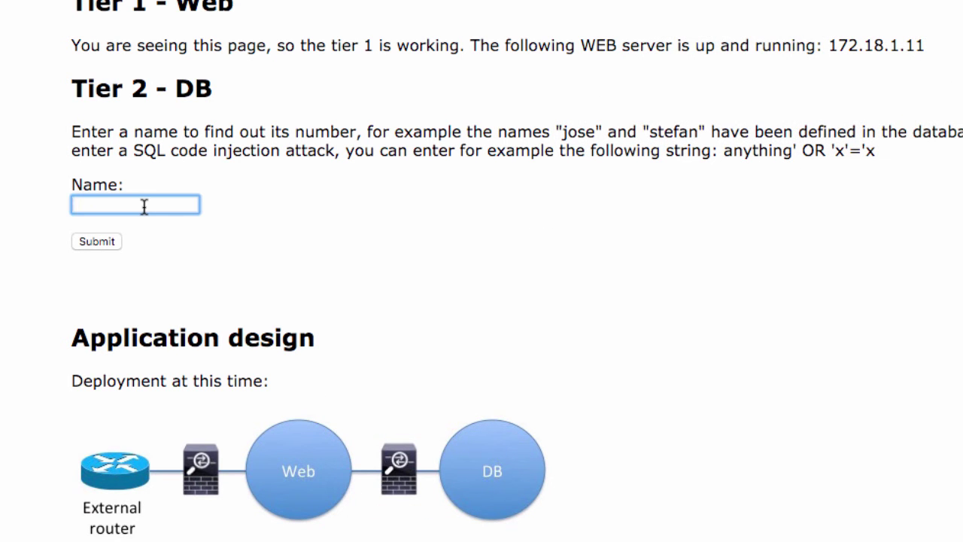
{"action": "type", "text": "jose"}
{"action": "left_click", "coordinate": [140, 227]}
{"action": "left_click", "coordinate": [110, 242]}
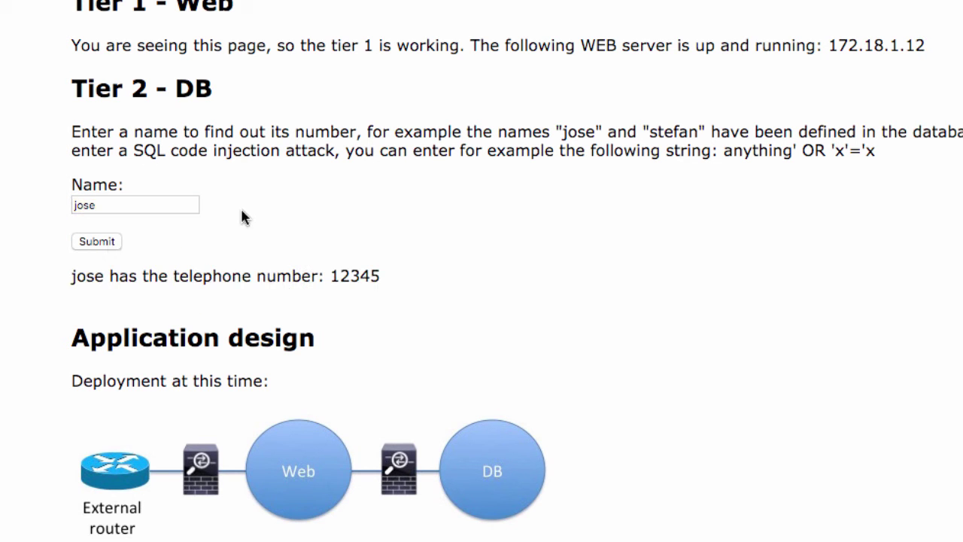
{"action": "left_click_drag", "start_coordinate": [726, 153], "coordinate": [873, 150]}
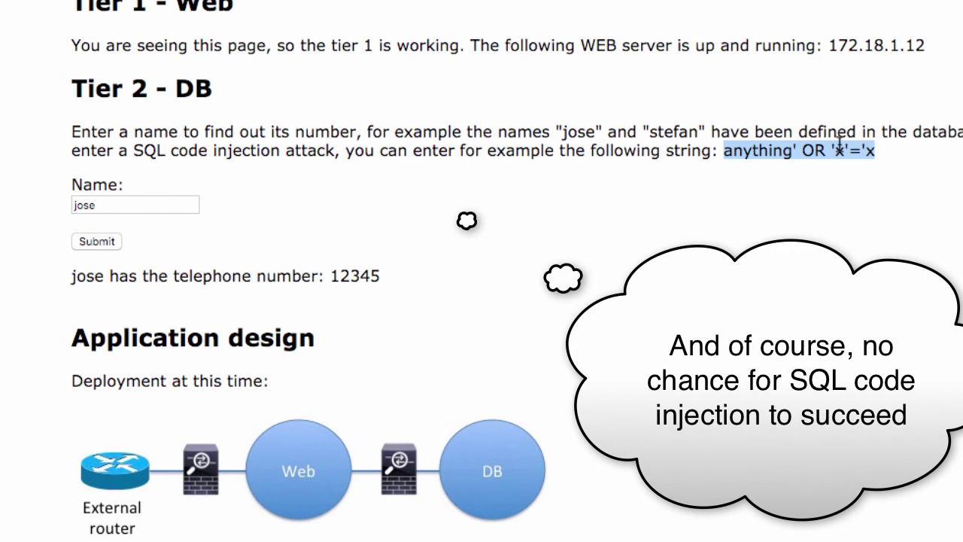
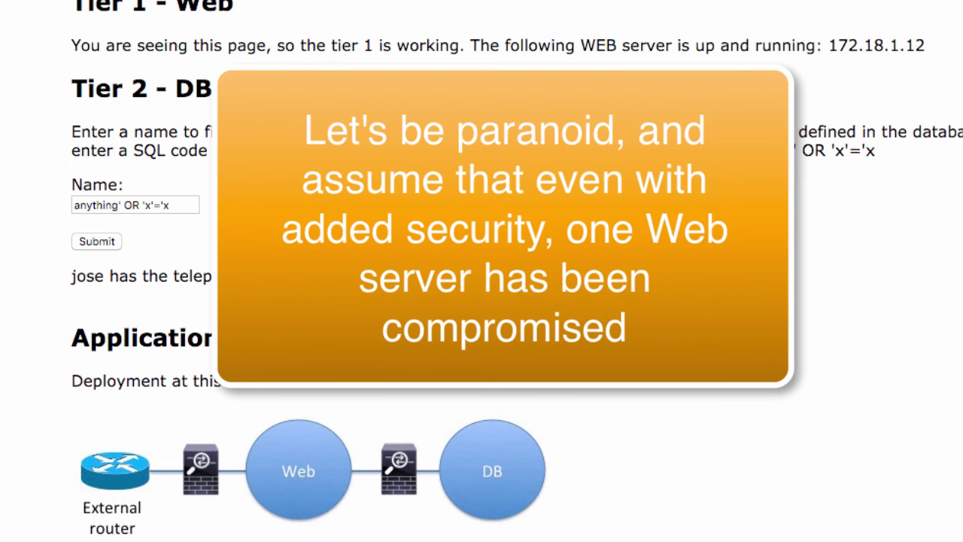
Reload the Sirius app page to clear the injected query and its lookup result
{"action": "key", "text": "super+r"}
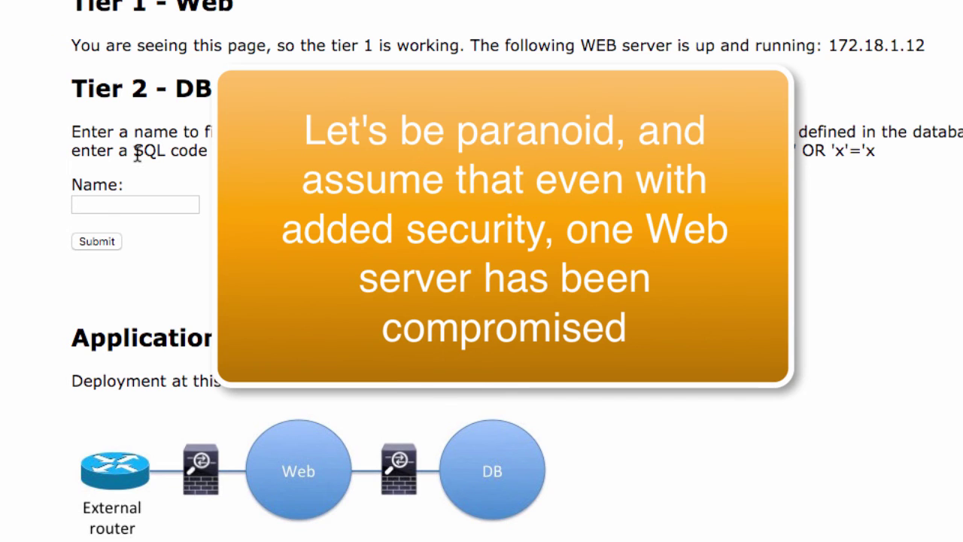
Launch the Attack generation simulation from web server 172.18.1.11 against the SQL database
{"action": "scroll", "coordinate": [137, 154], "scroll_direction": "down", "scroll_amount": 5}
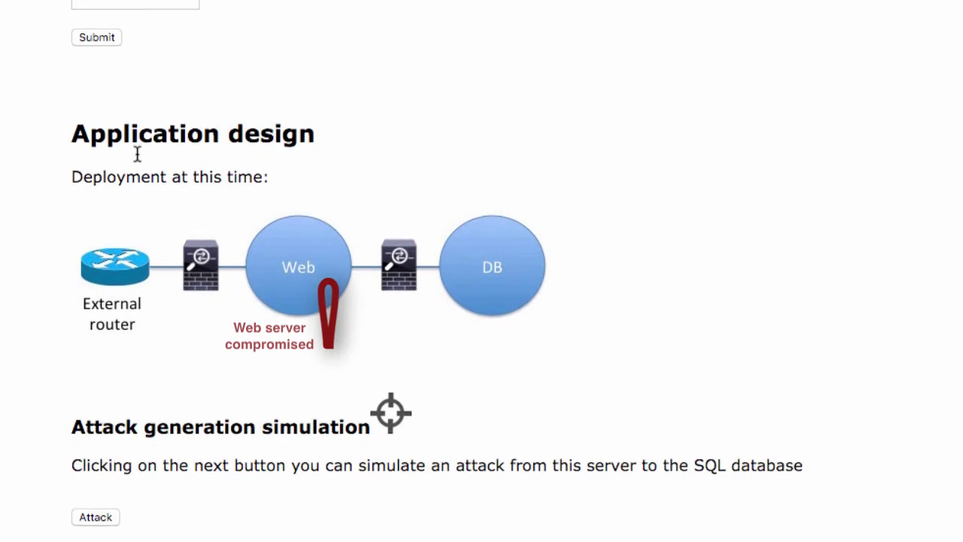
{"action": "scroll", "coordinate": [137, 153], "scroll_direction": "up", "scroll_amount": 1}
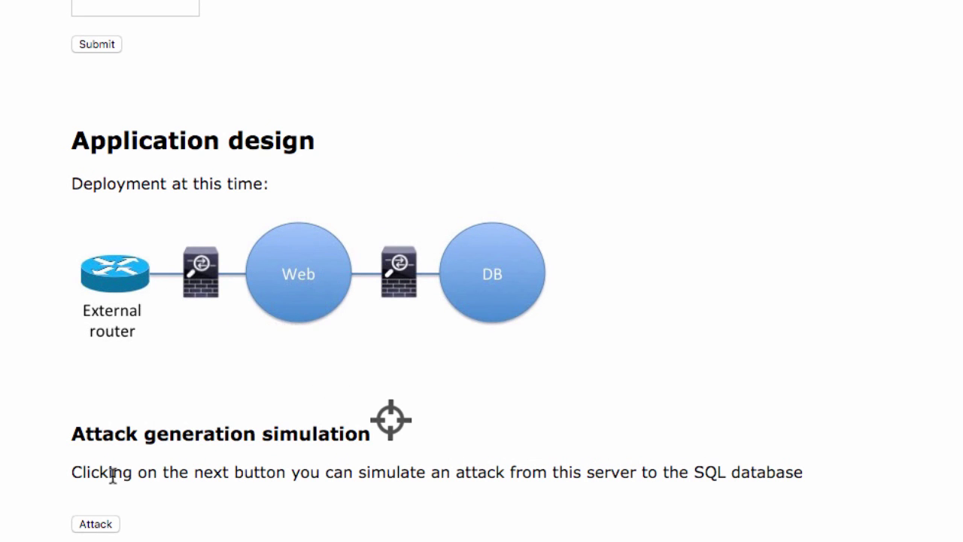
{"action": "left_click_drag", "start_coordinate": [70, 473], "coordinate": [814, 471]}
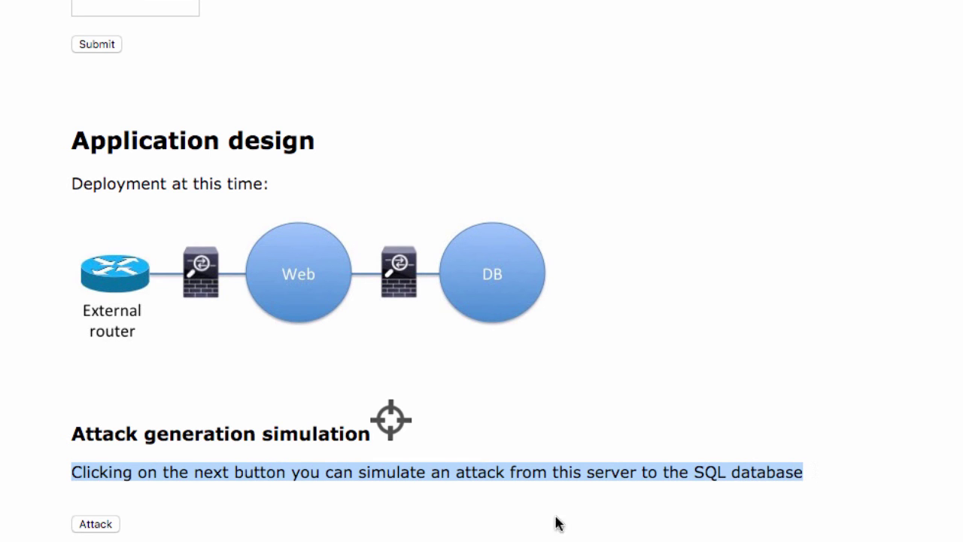
{"action": "left_click", "coordinate": [103, 527]}
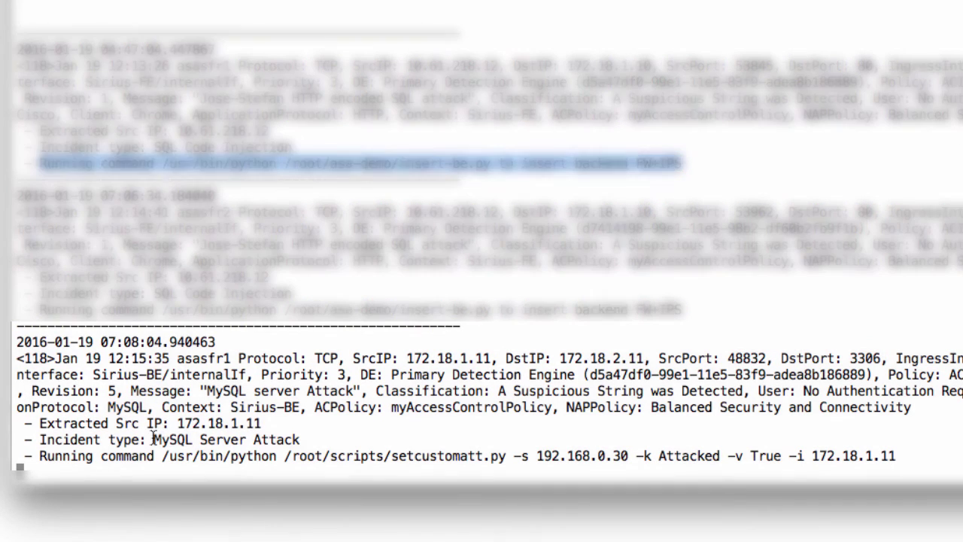
Highlight the MySQL Server Attack entry and its source IP 172.18.1.11 in the log
{"action": "left_click_drag", "start_coordinate": [153, 439], "coordinate": [298, 444]}
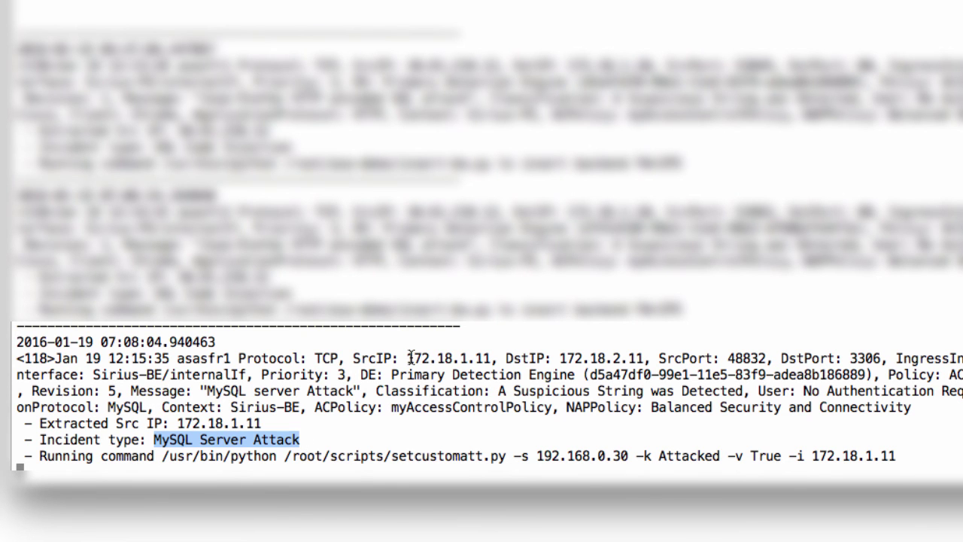
{"action": "left_click_drag", "start_coordinate": [407, 358], "coordinate": [489, 358]}
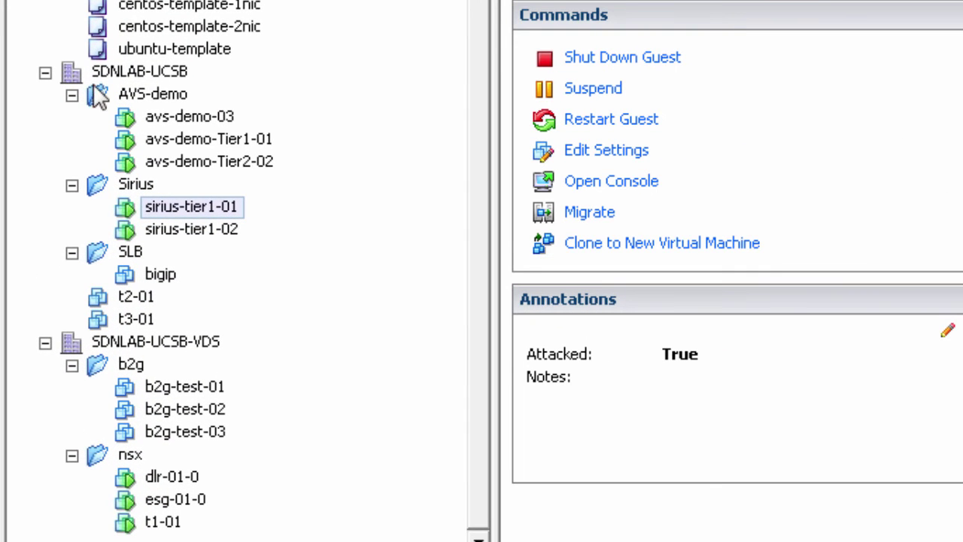
Collapse the AVS-demo folder and the folder above it in the vSphere inventory
{"action": "left_click", "coordinate": [71, 95]}
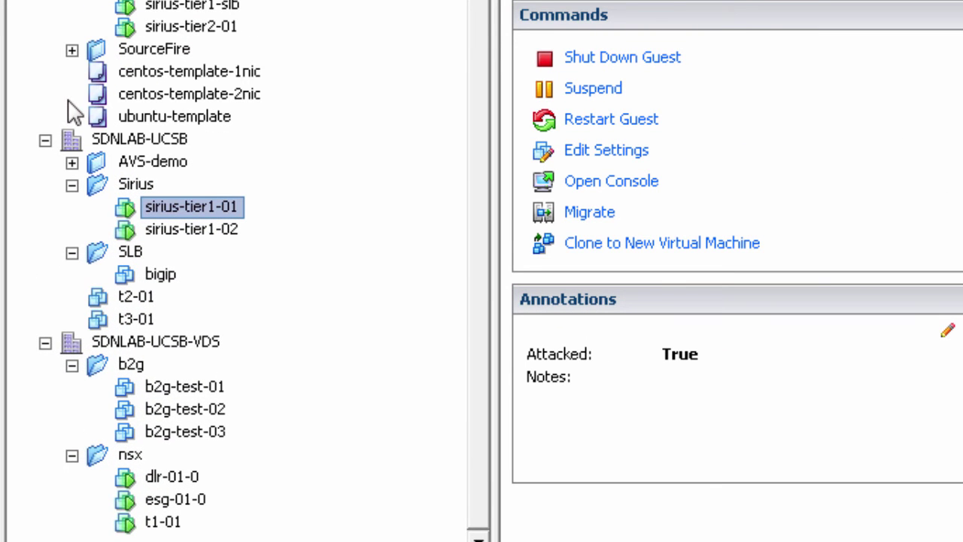
{"action": "left_click", "coordinate": [72, 0]}
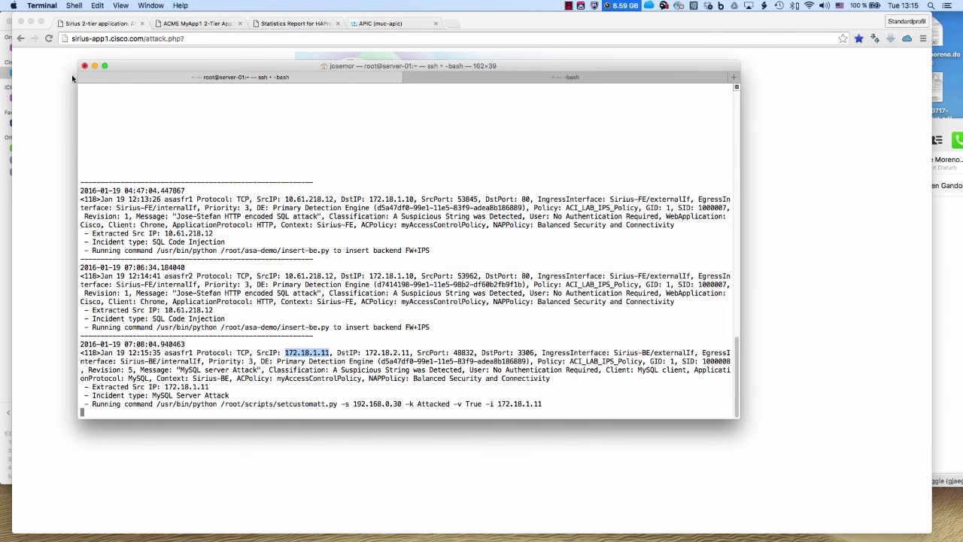
Highlight attacker IP 172.18.1.11 and check HAProxy statistics showing web1 DOWN, then switch to APIC
{"action": "left_click", "coordinate": [39, 81]}
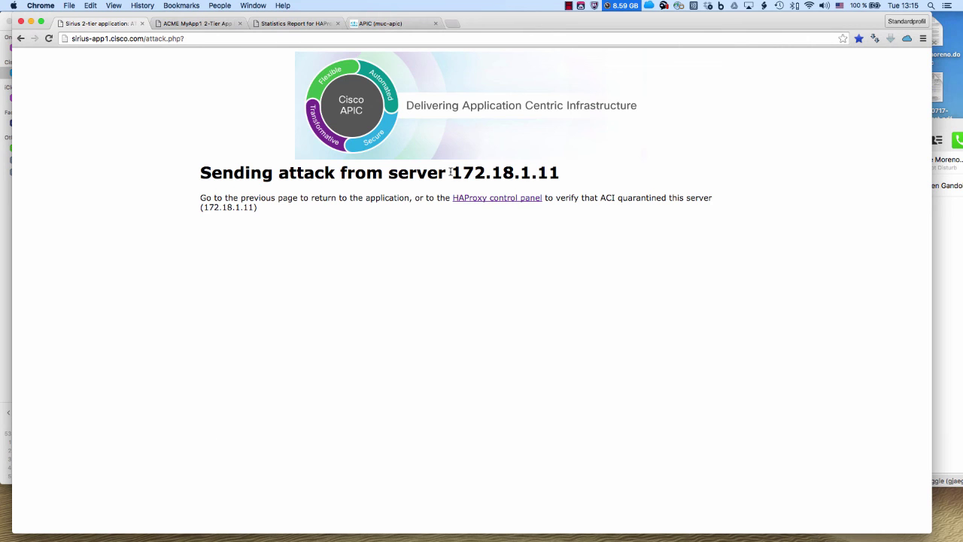
{"action": "left_click_drag", "start_coordinate": [450, 172], "coordinate": [559, 172]}
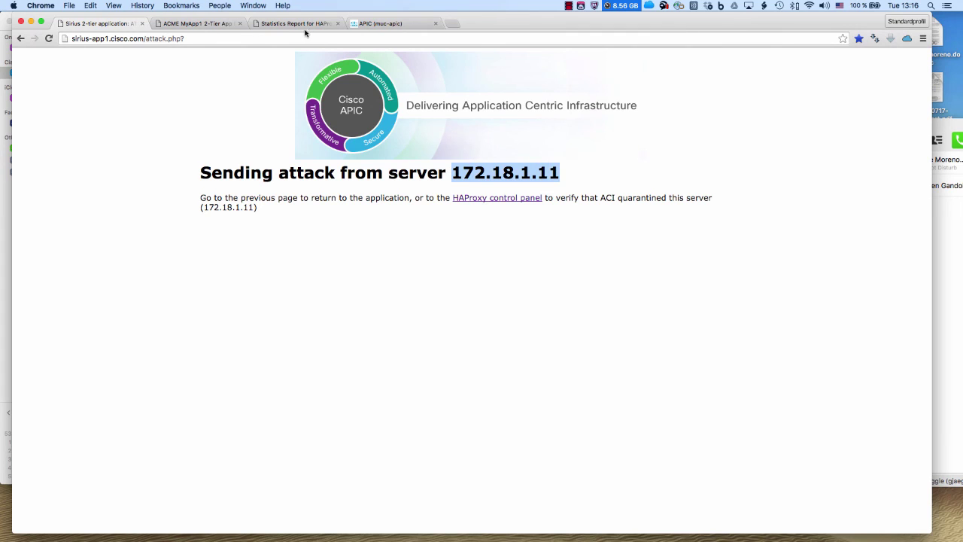
{"action": "left_click", "coordinate": [305, 24]}
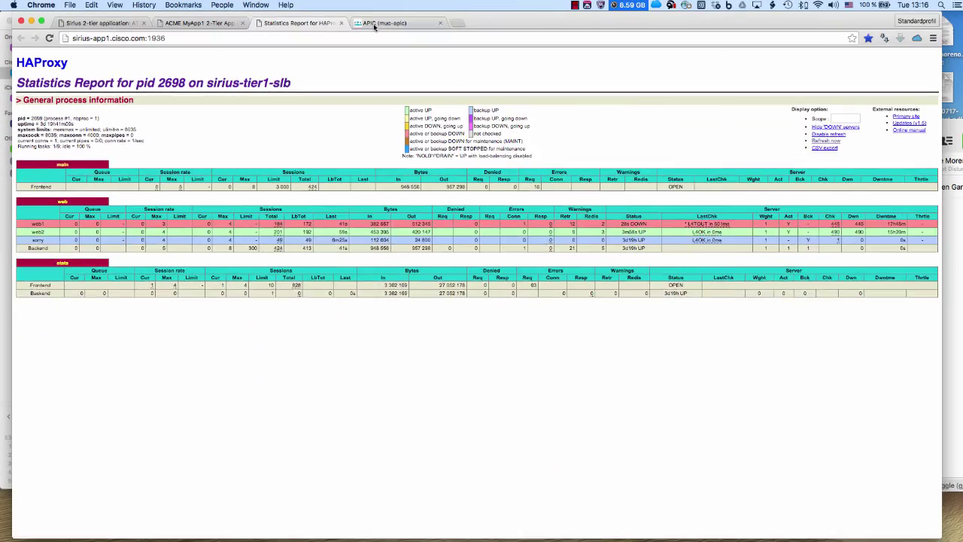
{"action": "left_click", "coordinate": [684, 2]}
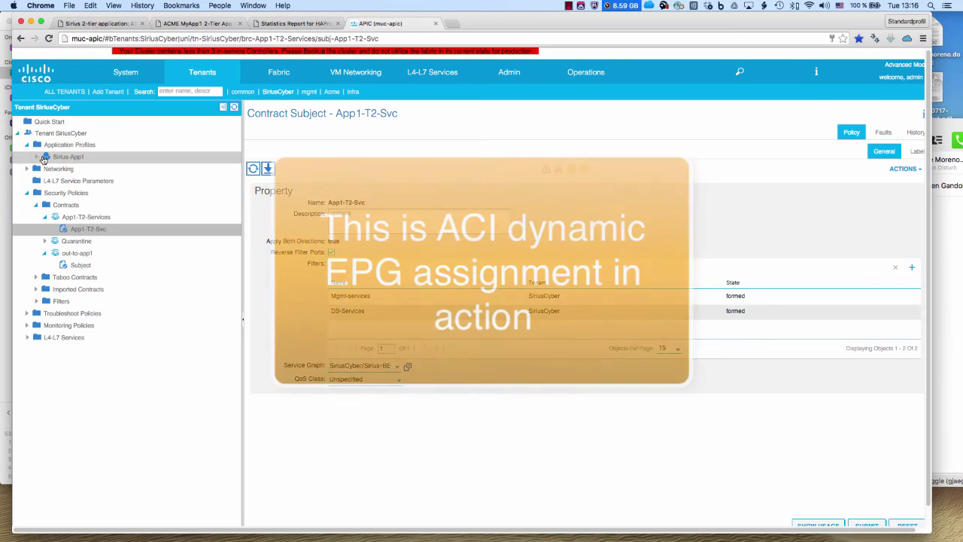
Show the Sirius-App1 quarantine uSeg EPG endpoints, now listing sirius-tier1-01 (172.18.1.11)
{"action": "left_click", "coordinate": [37, 156]}
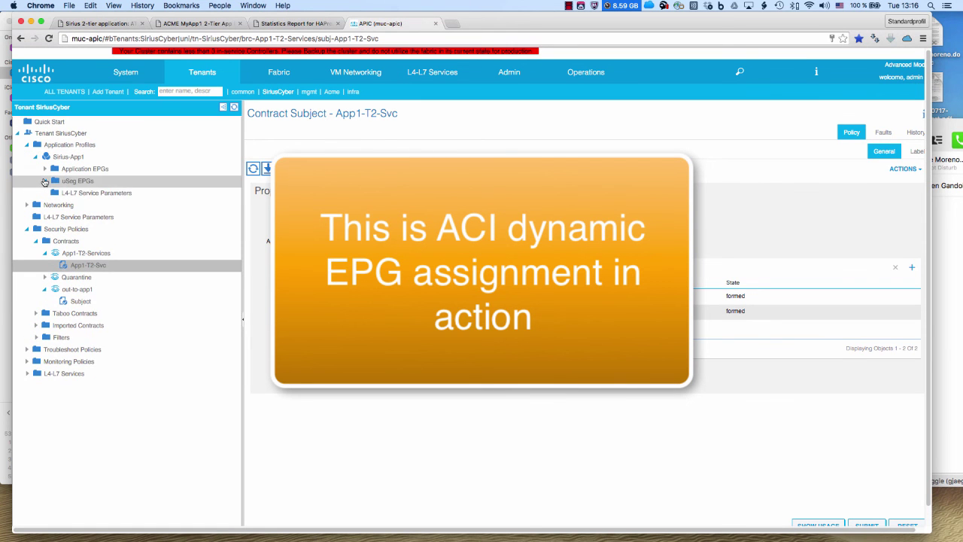
{"action": "left_click", "coordinate": [45, 181]}
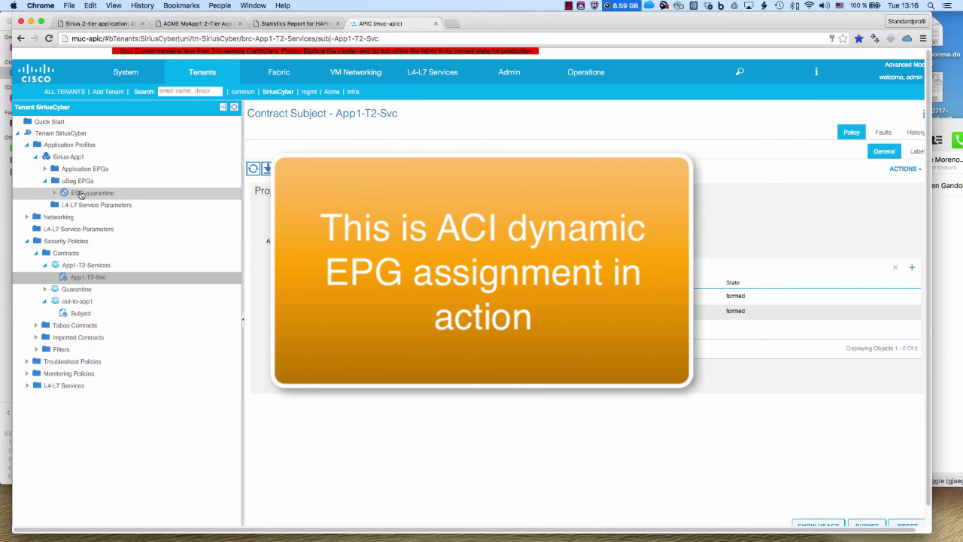
{"action": "left_click", "coordinate": [81, 193]}
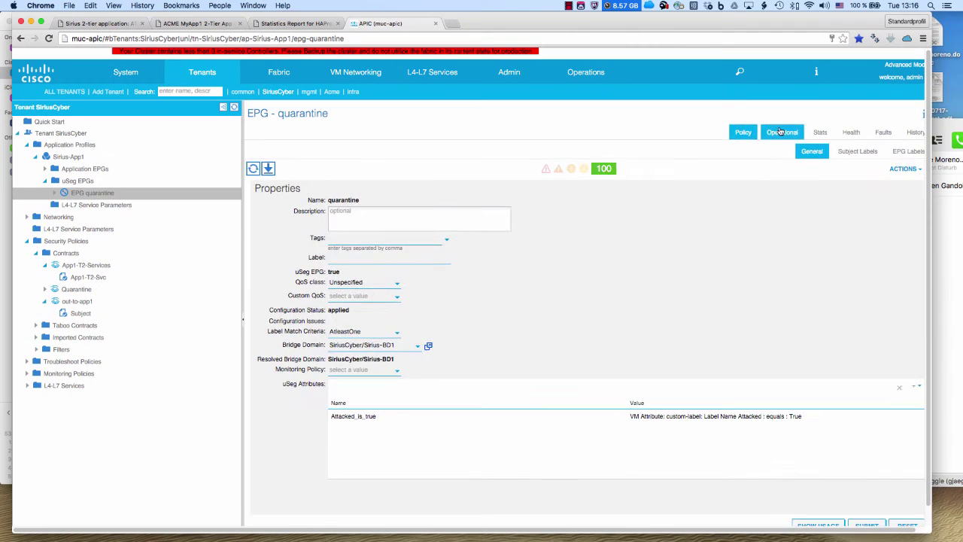
{"action": "left_click", "coordinate": [794, 114]}
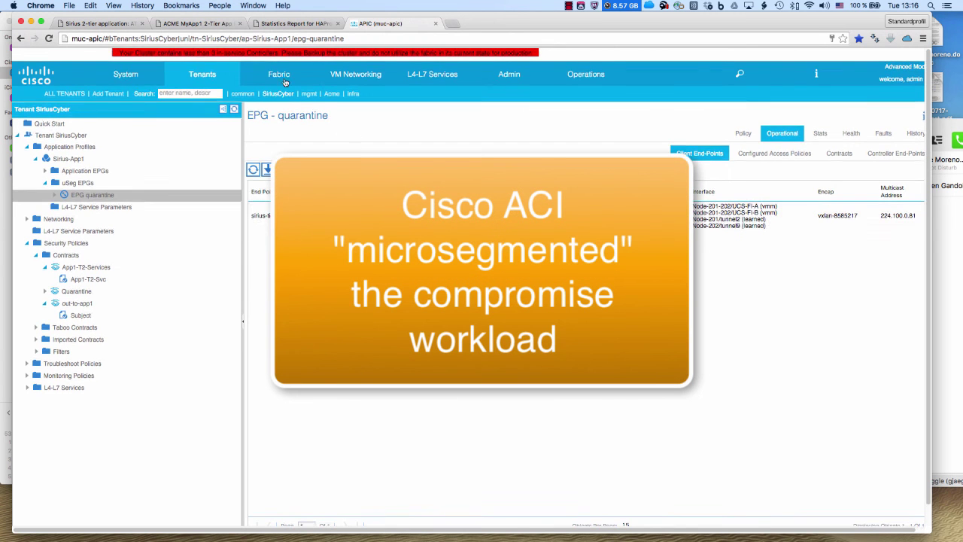
Load sirius-app1.cisco.com, now served by 172.18.1.12, and enter a sample name in Name
{"action": "left_click", "coordinate": [117, 28]}
{"action": "left_click", "coordinate": [204, 41]}
{"action": "left_click", "coordinate": [202, 41]}
{"action": "key", "text": "BackSpace"}
{"action": "key", "text": "BackSpace"}
{"action": "key", "text": "BackSpace"}
{"action": "key", "text": "BackSpace"}
{"action": "key", "text": "BackSpace"}
{"action": "key", "text": "BackSpace"}
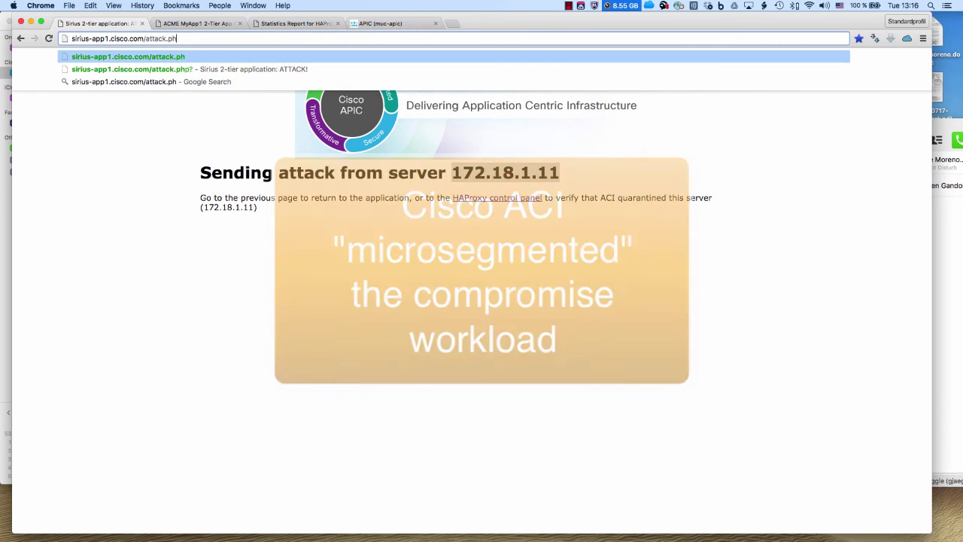
{"action": "key", "text": "BackSpace"}
{"action": "key", "text": "BackSpace"}
{"action": "key", "text": "BackSpace"}
{"action": "key", "text": "BackSpace"}
{"action": "key", "text": "BackSpace"}
{"action": "key", "text": "Return"}
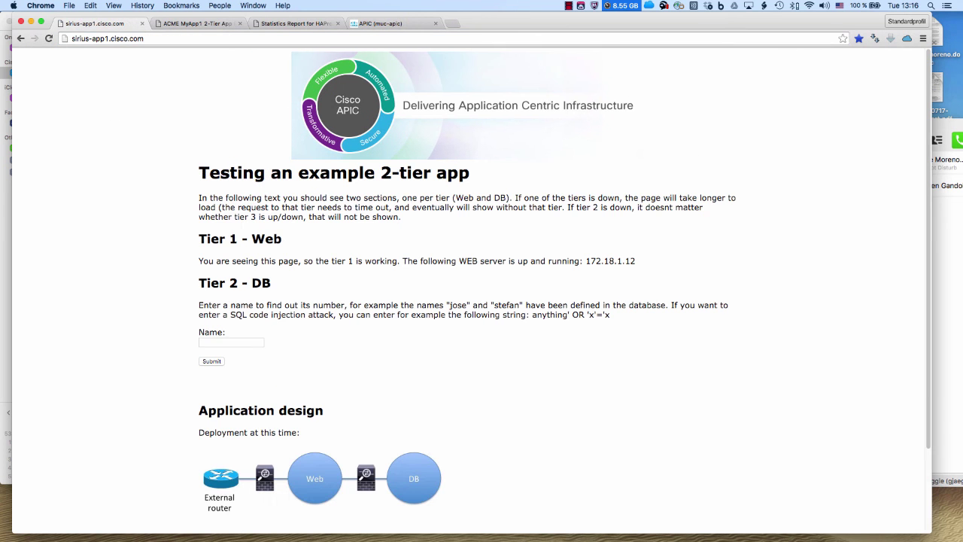
{"action": "left_click_drag", "start_coordinate": [586, 261], "coordinate": [632, 261]}
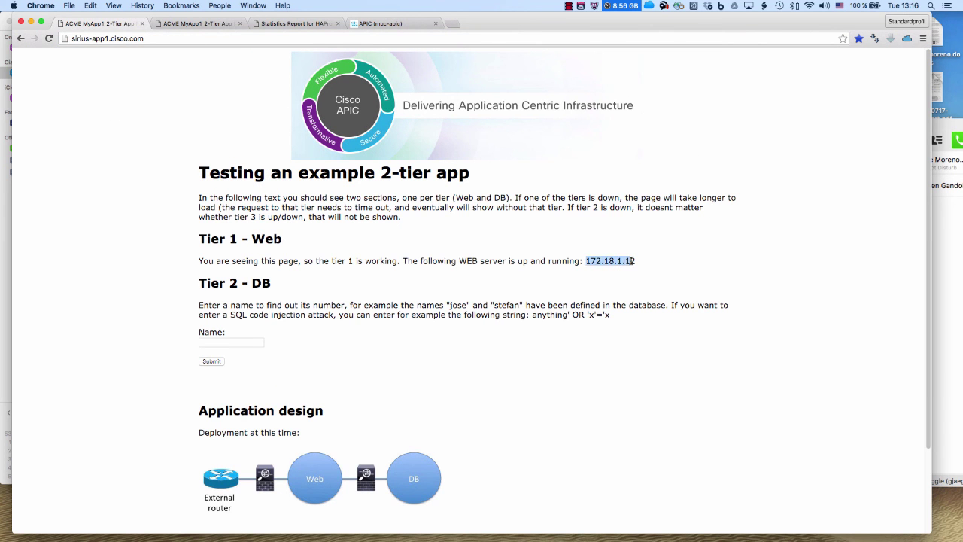
{"action": "left_click", "coordinate": [242, 339]}
{"action": "type", "text": "james"}
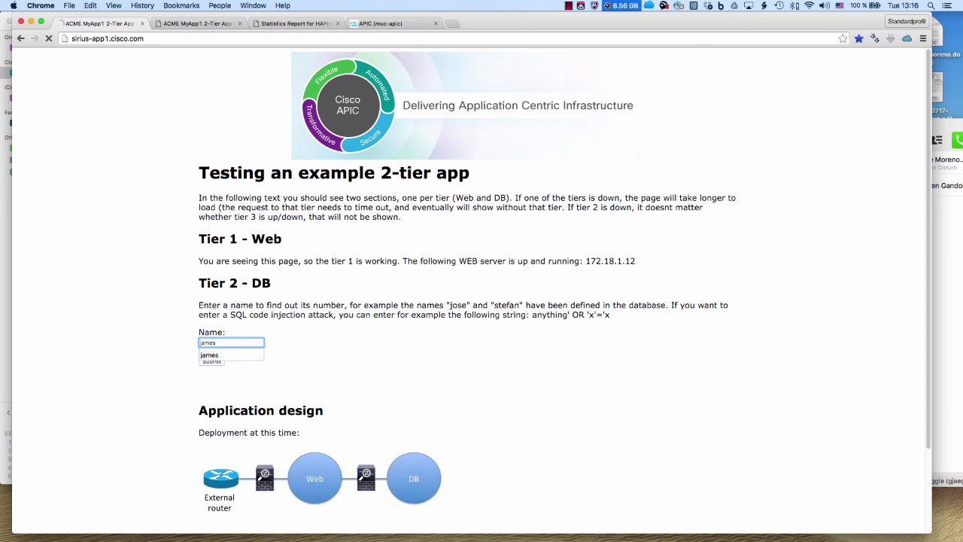